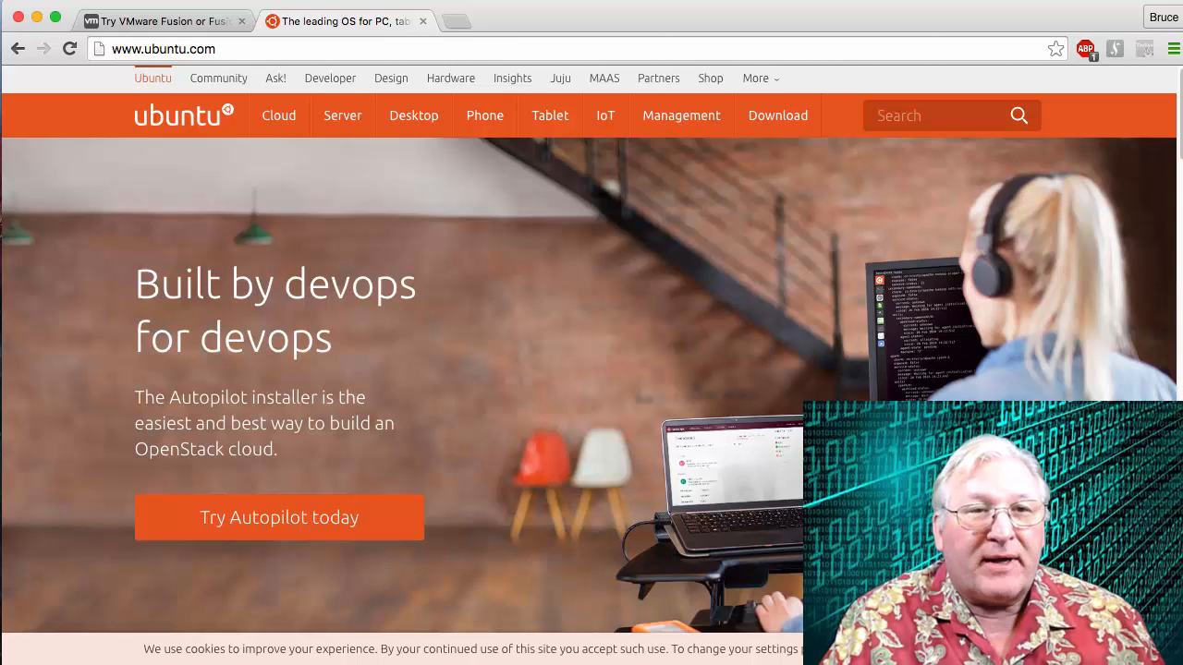
Open the Ubuntu Server page from the ubuntu.com footer and go to its Download Ubuntu Server page.
mouse_move(788, 128)
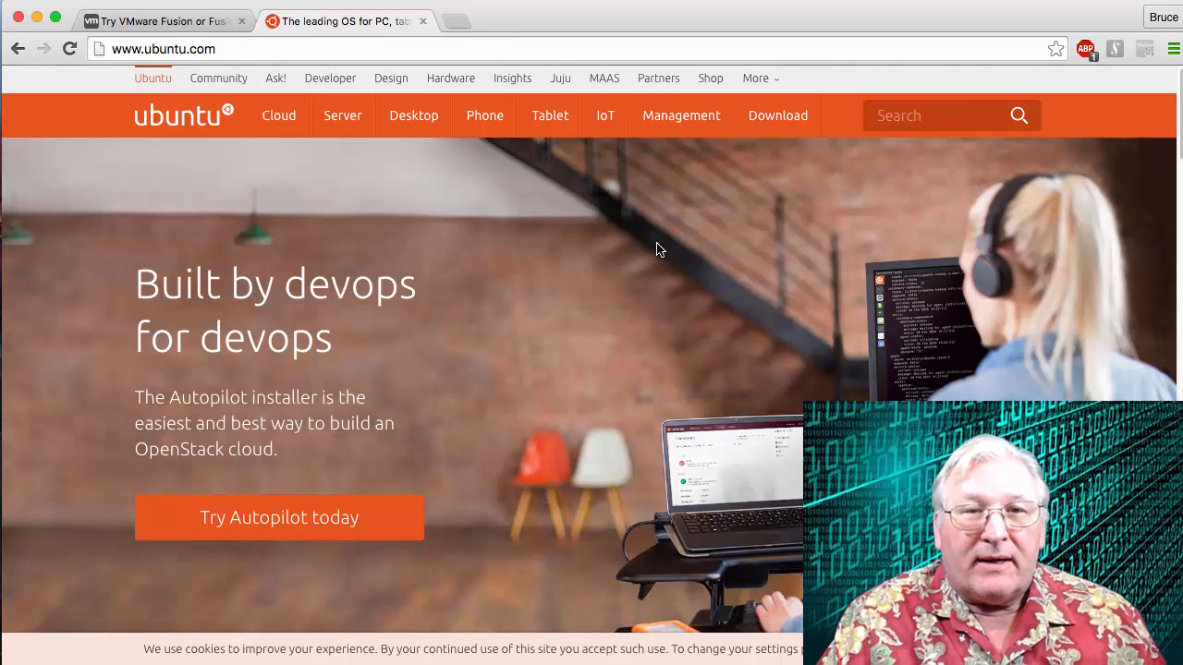
scroll(658, 248, "down", 15)
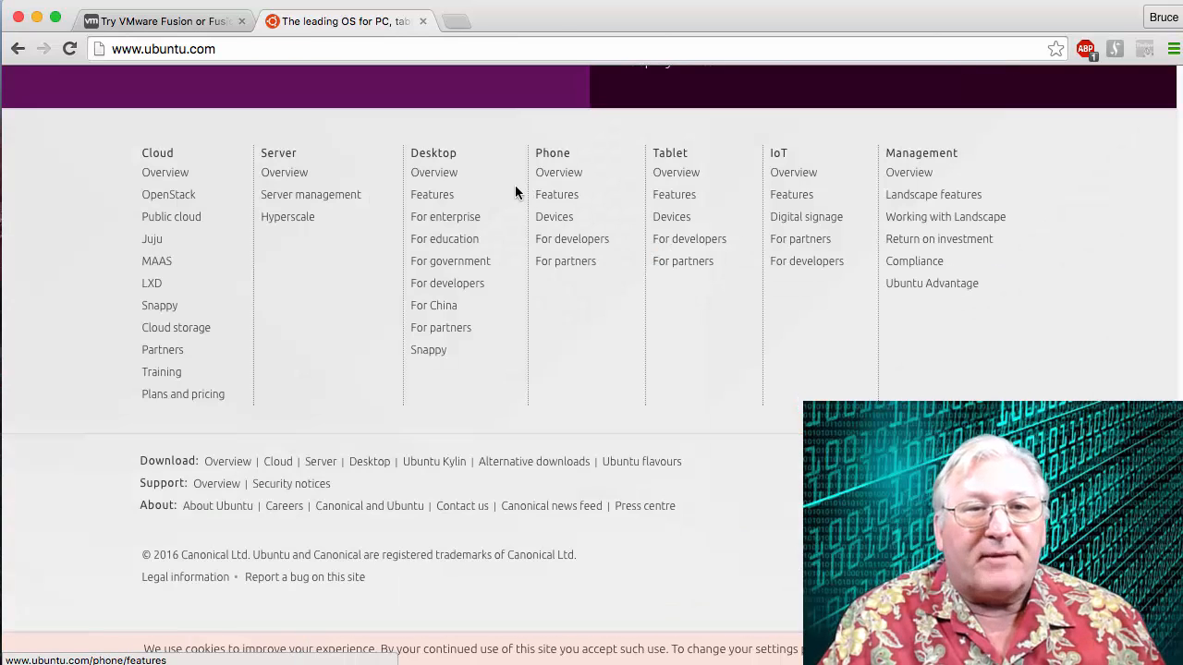
left_click(277, 162)
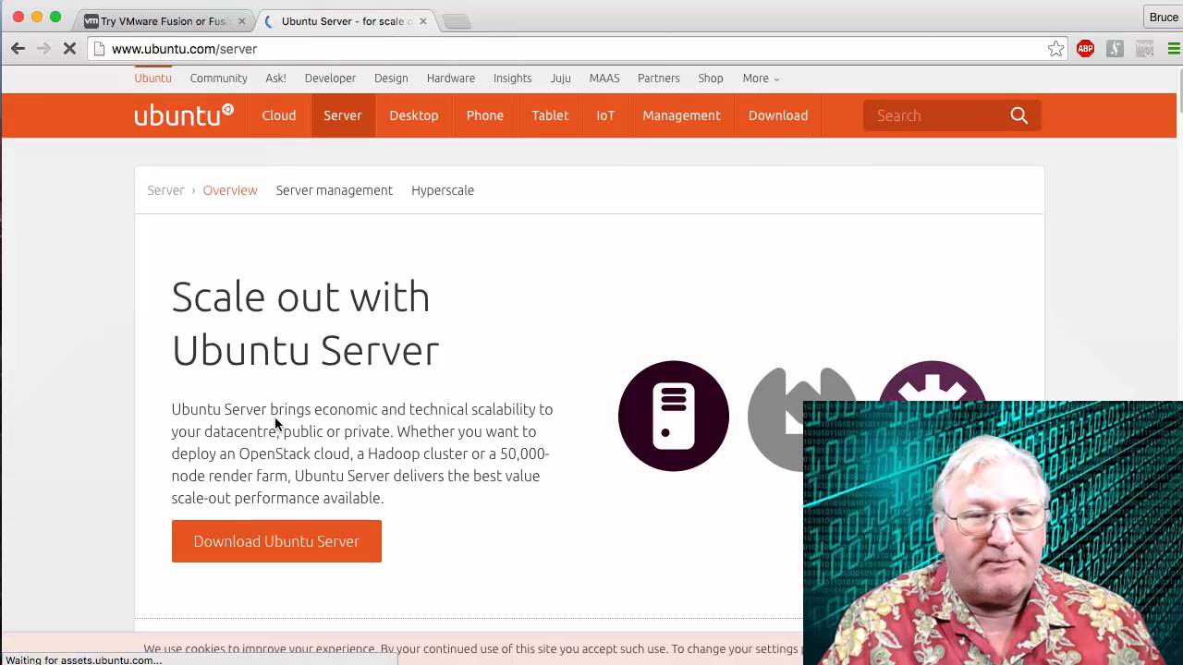
left_click(274, 541)
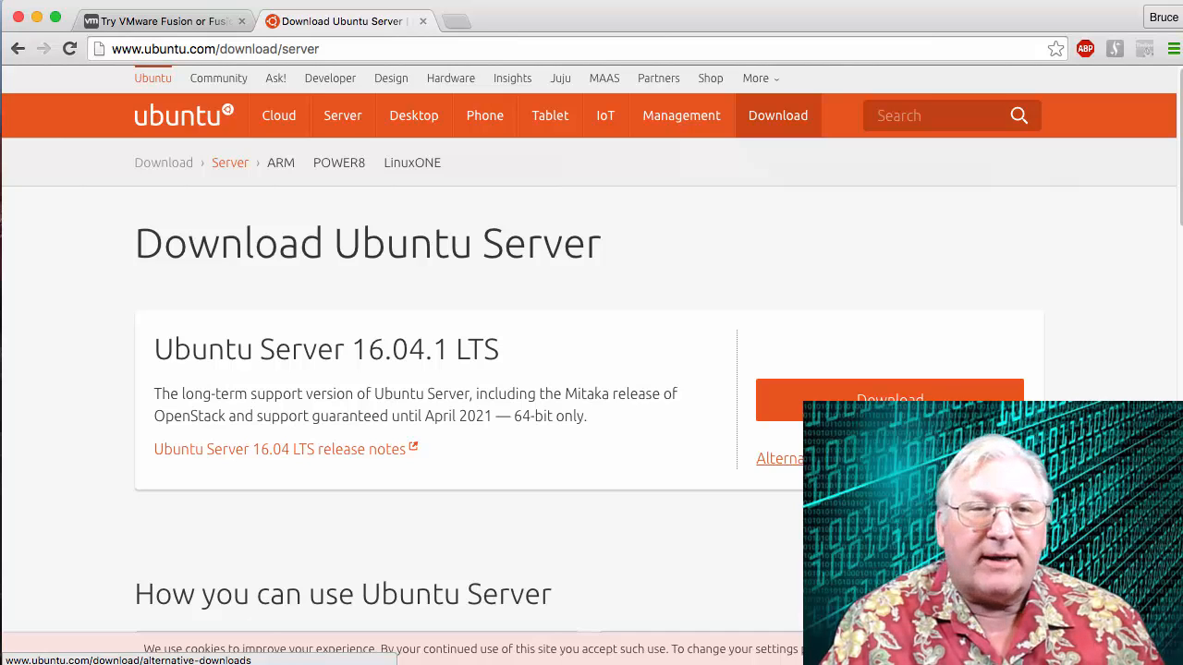
Switch to VMware Fusion's Virtual Machine Library and start creating a new virtual machine.
left_click(171, 32)
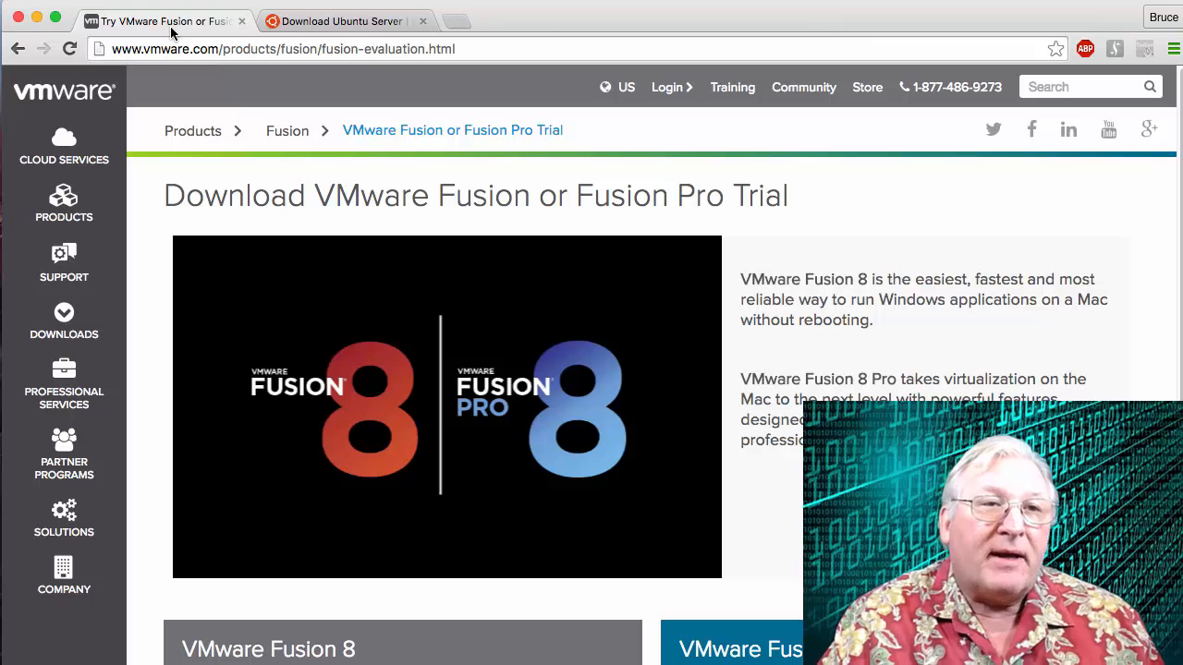
left_click(21, 19)
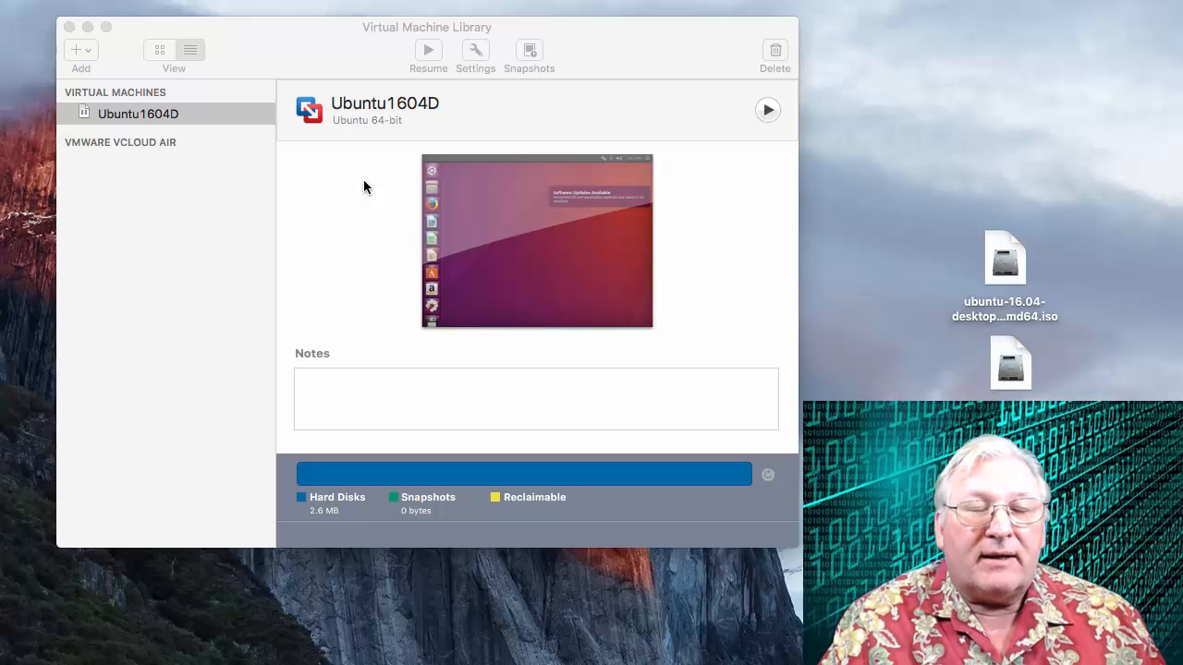
left_click(80, 53)
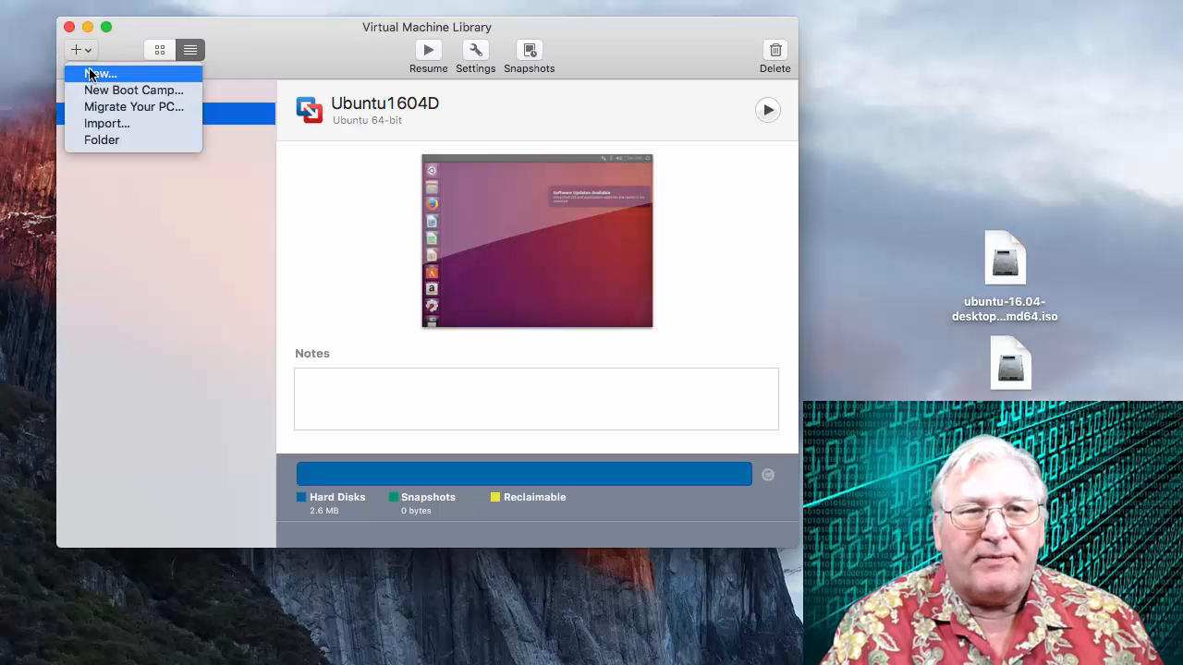
left_click(93, 75)
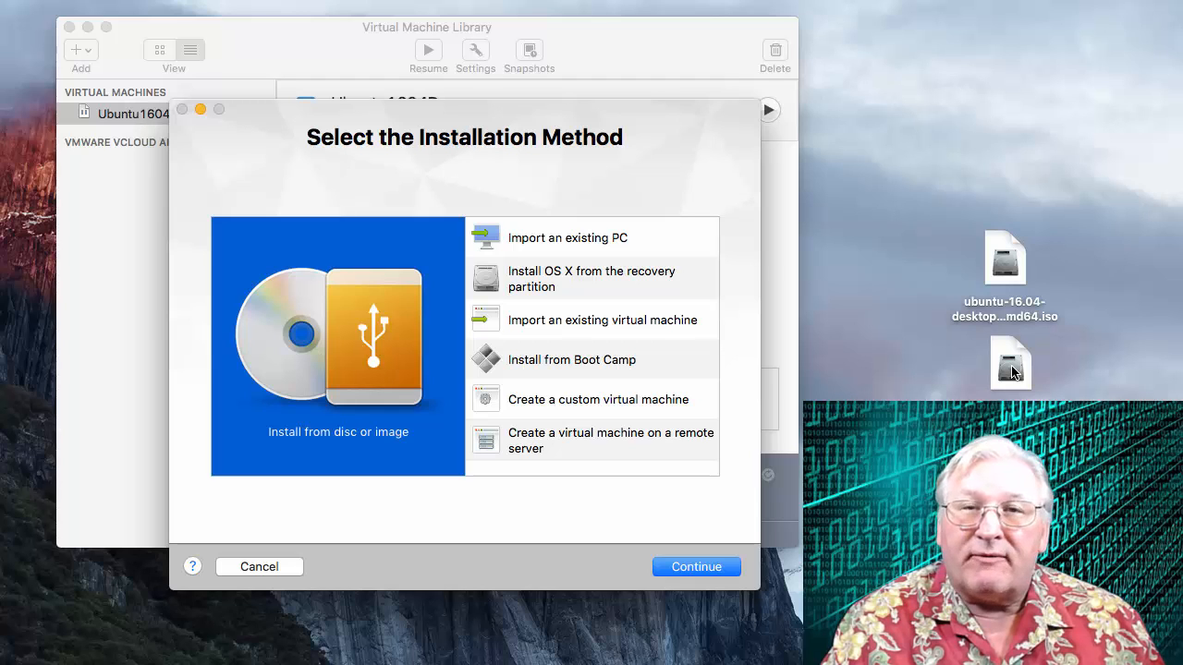
Add the ubuntu-16.04.1-server-amd64.iso image as the installation disc and continue with it selected.
left_click_drag(1011, 370, 350, 319)
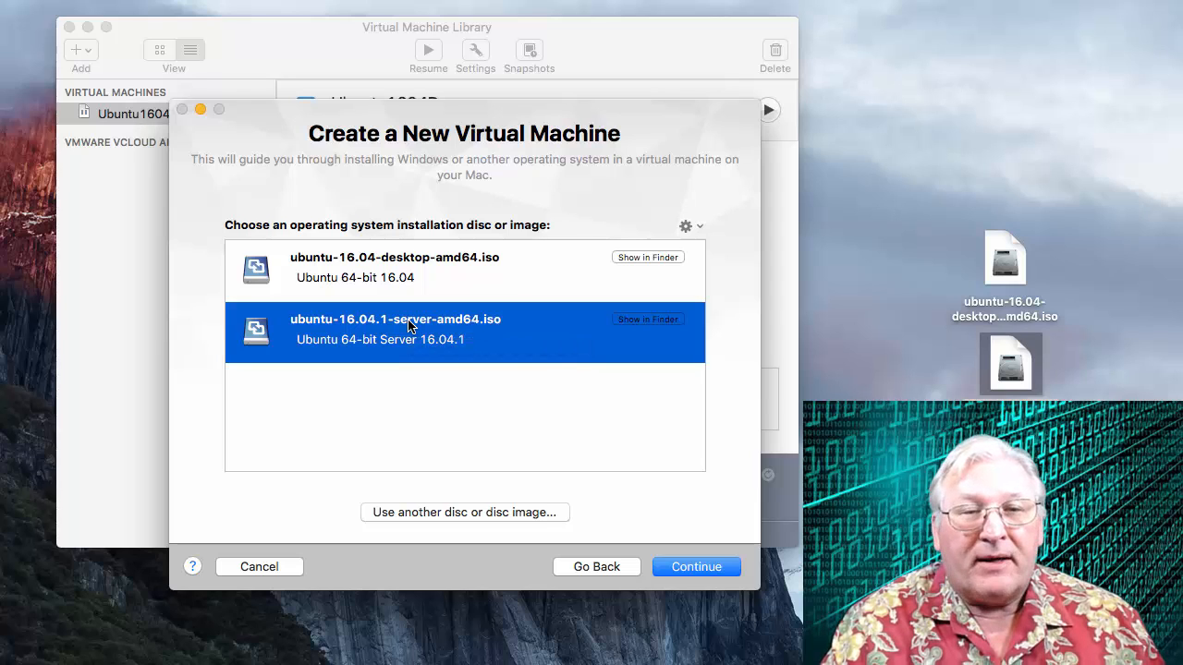
left_click(688, 564)
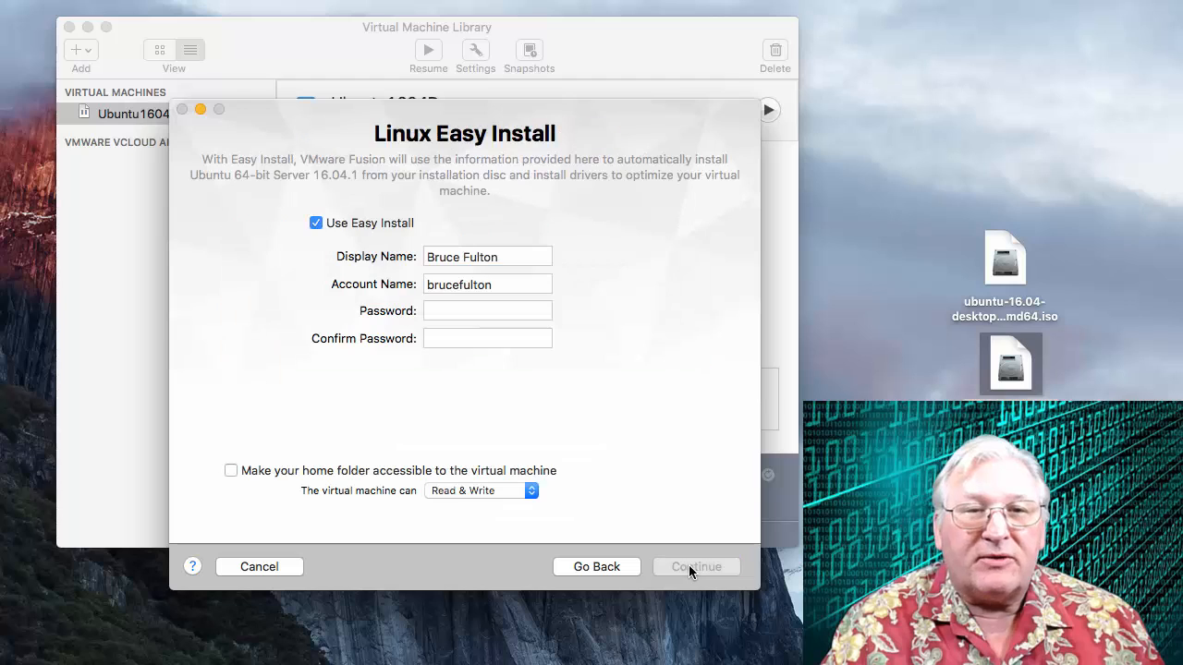
Turn off Use Easy Install for the Linux installation and continue.
left_click(316, 224)
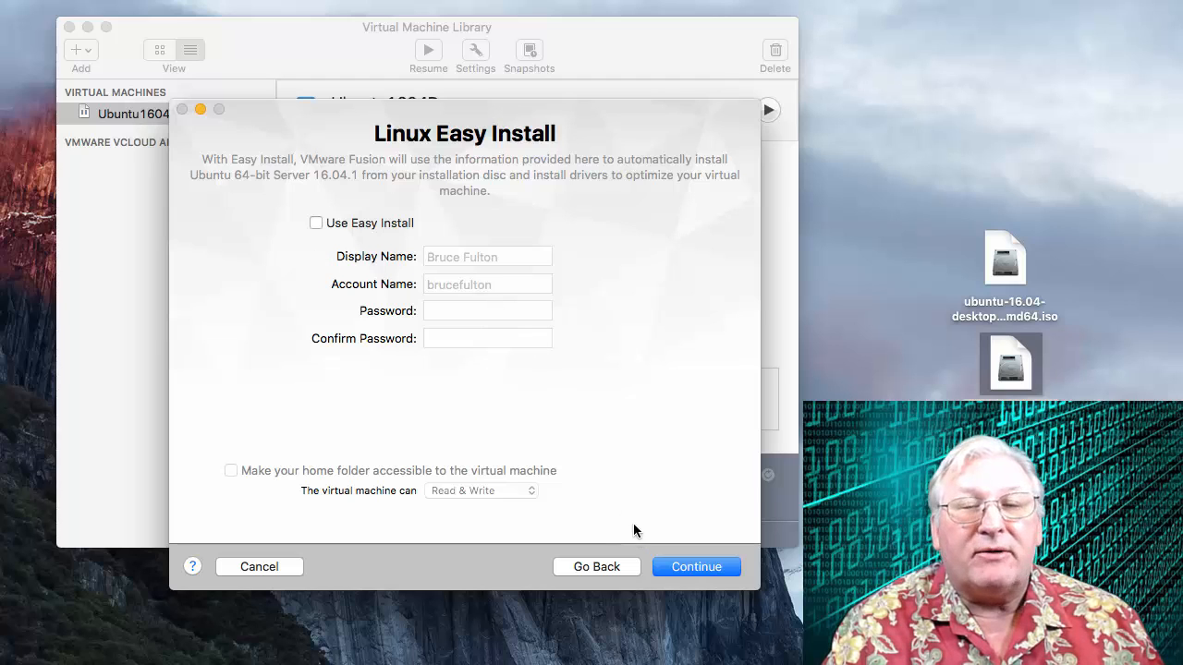
left_click(685, 568)
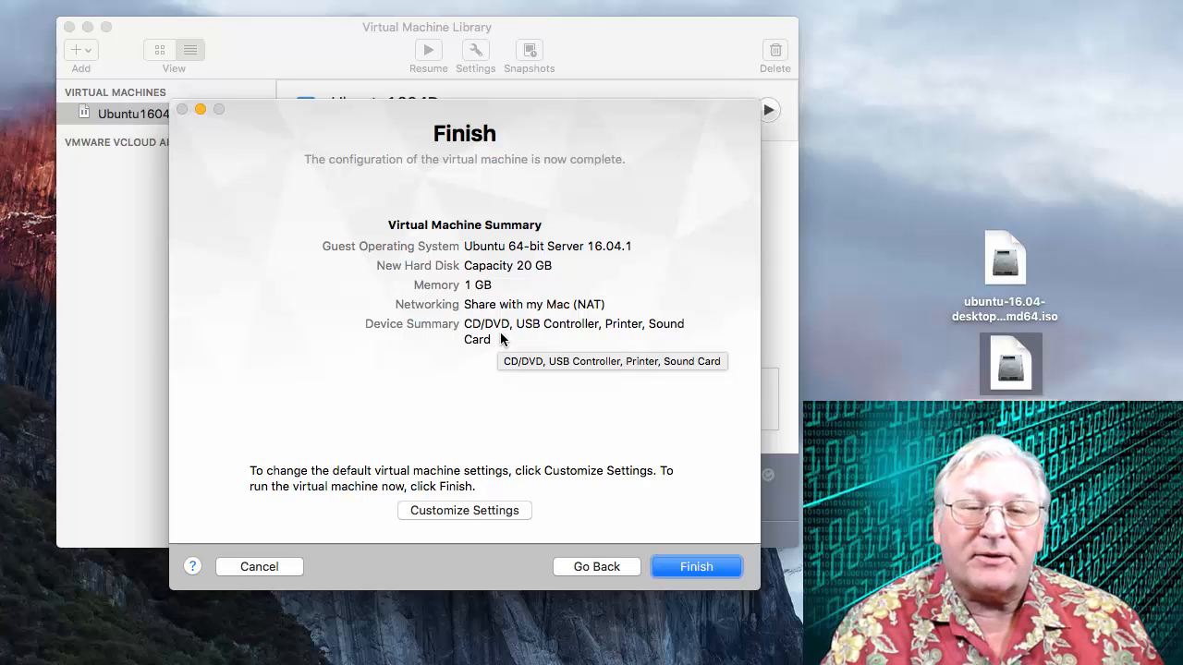
Finish the virtual machine setup and save it as Ubuntu1604S in Virtual Machines.
left_click(704, 568)
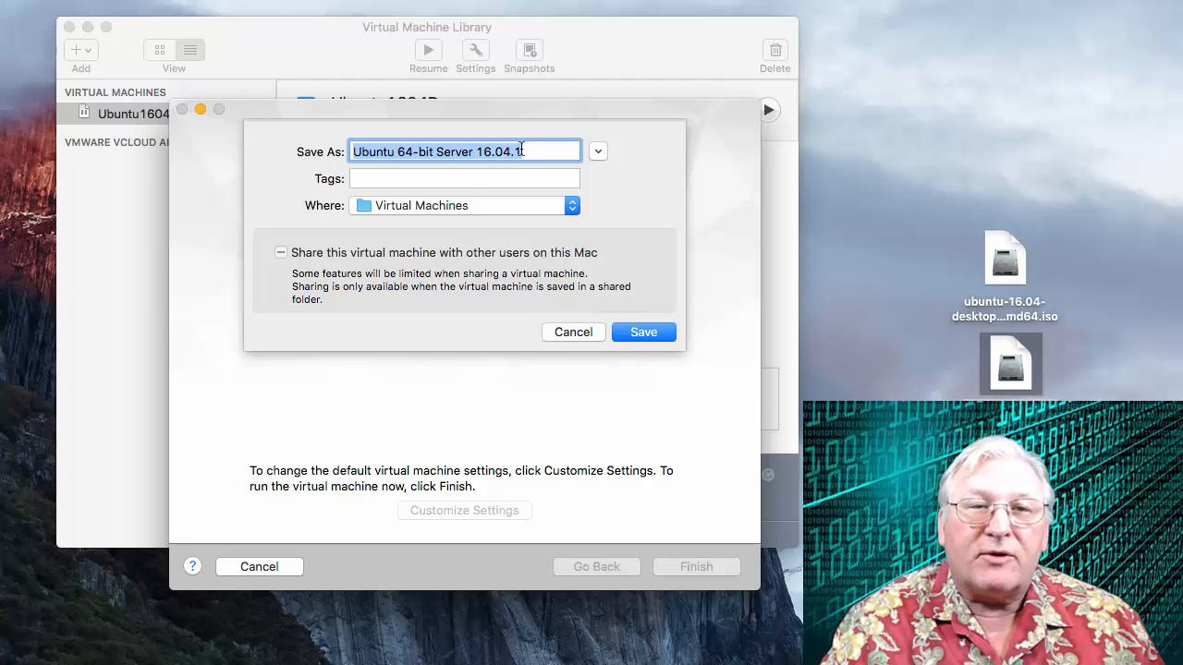
left_click_drag(522, 151, 342, 152)
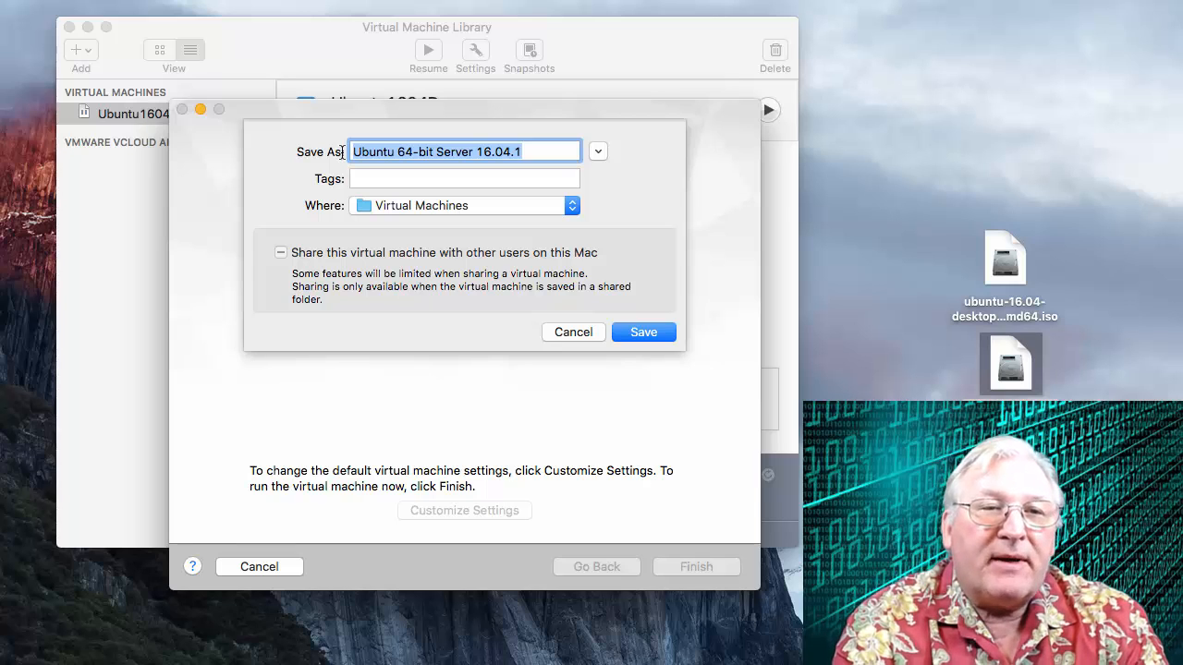
type("Ubu")
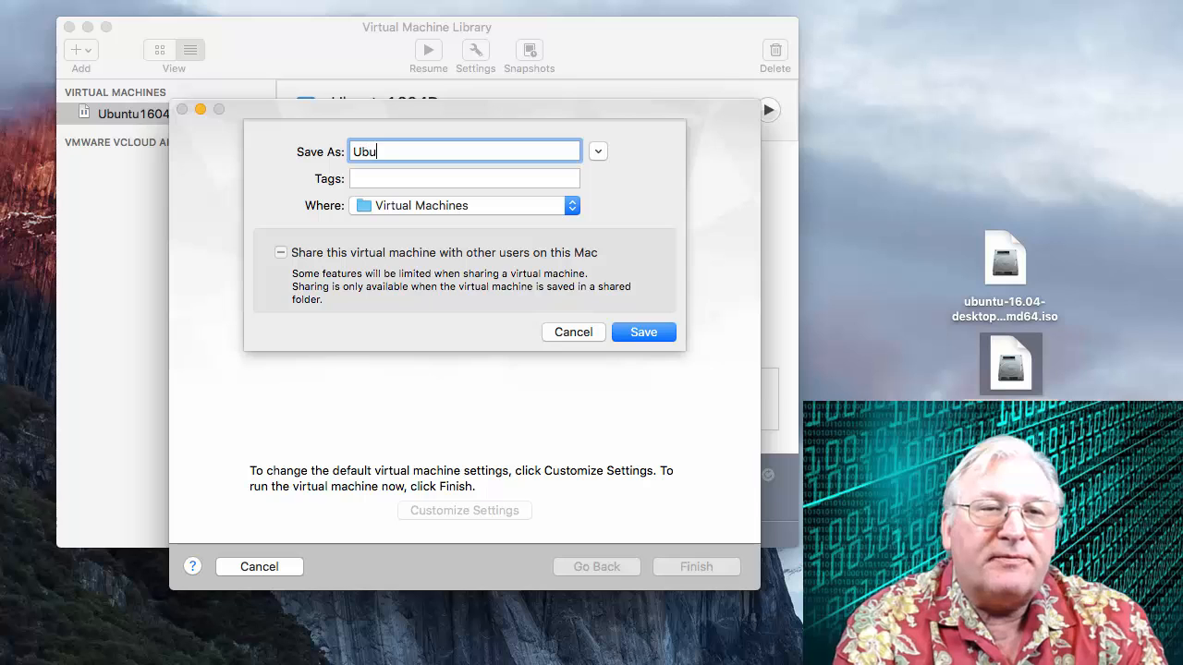
type("ntu1")
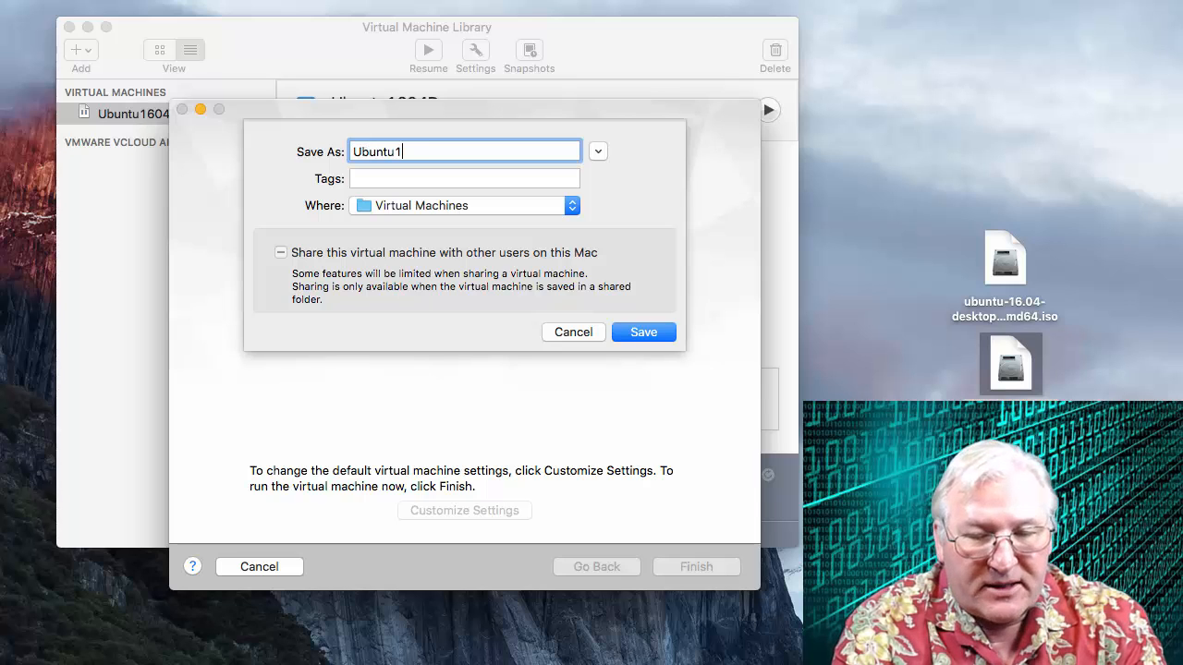
type("604")
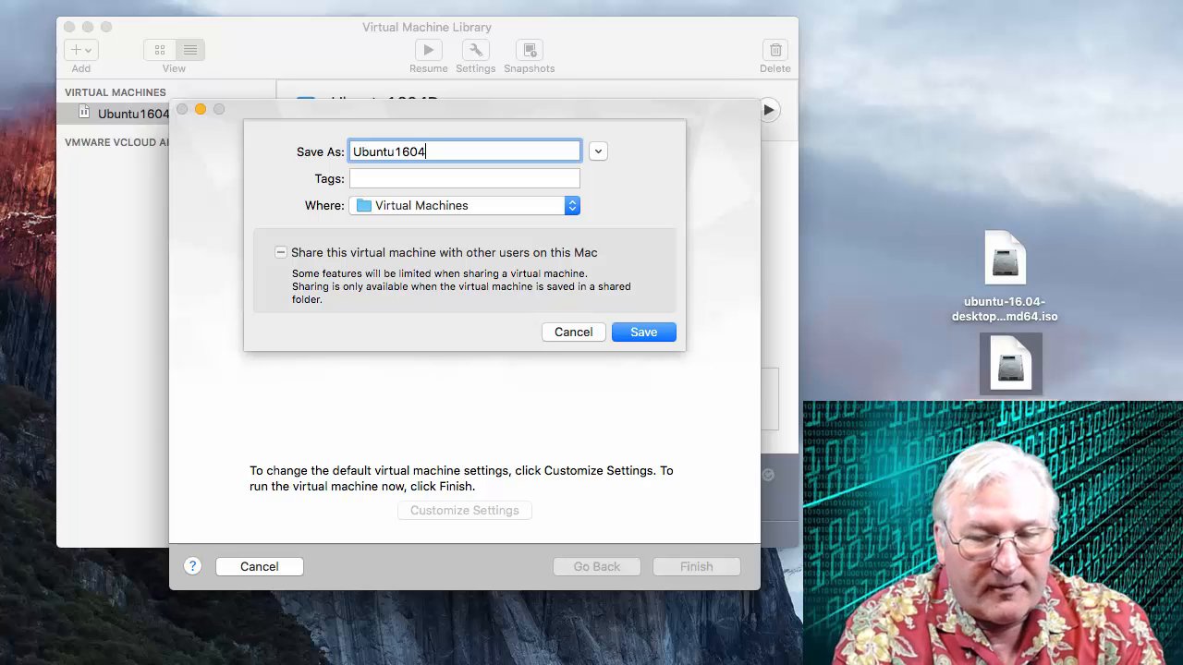
type("S")
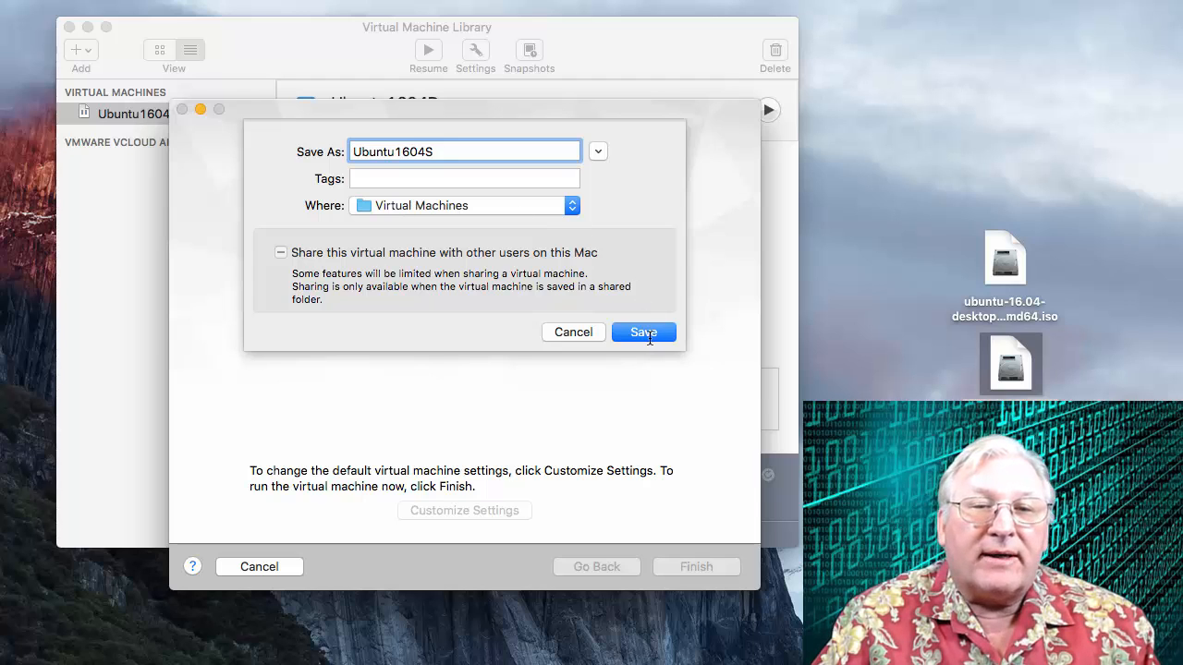
left_click(648, 336)
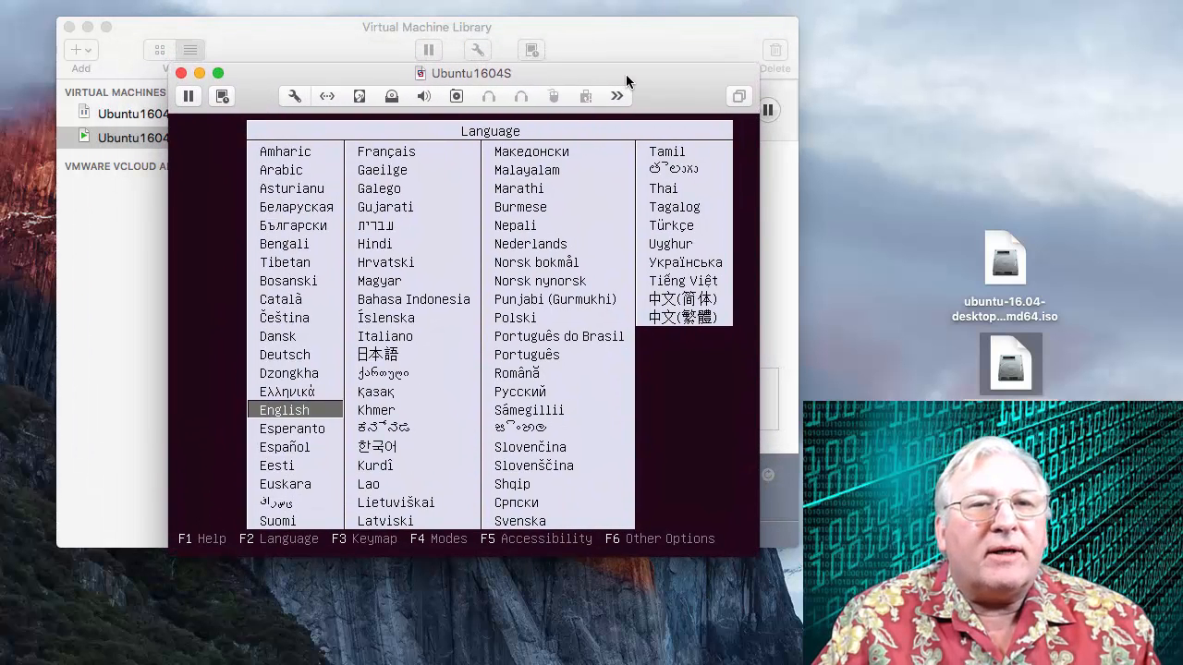
Reposition the running VM window and choose English in the boot language menu.
left_click_drag(627, 81, 606, 97)
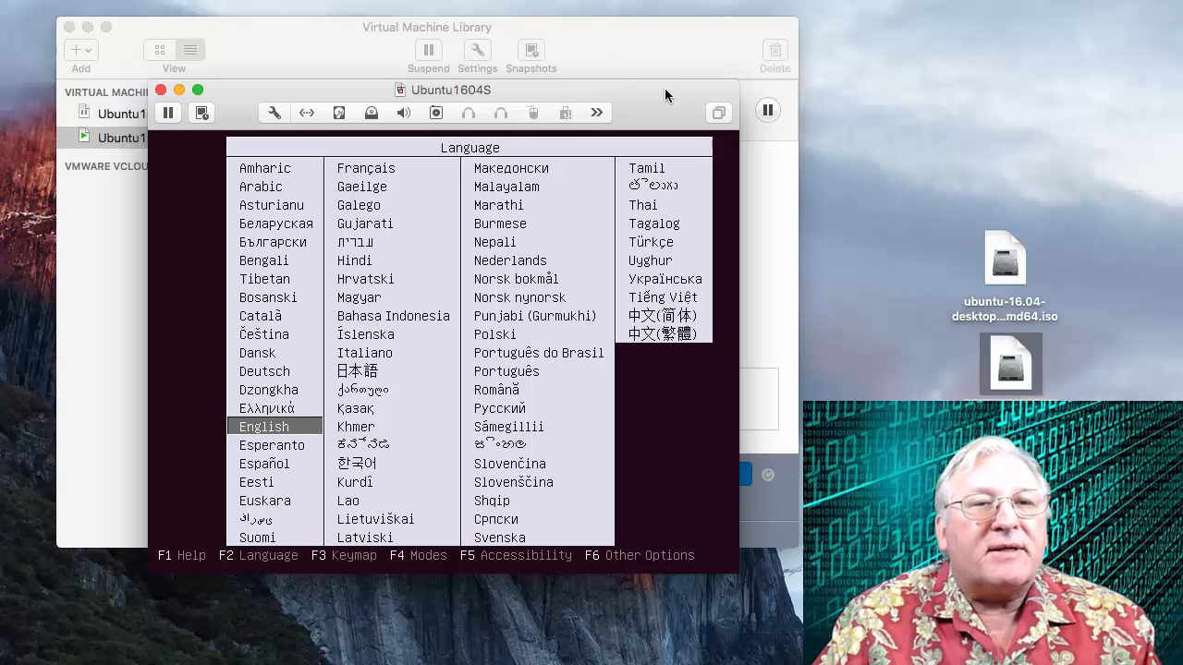
left_click_drag(665, 88, 674, 104)
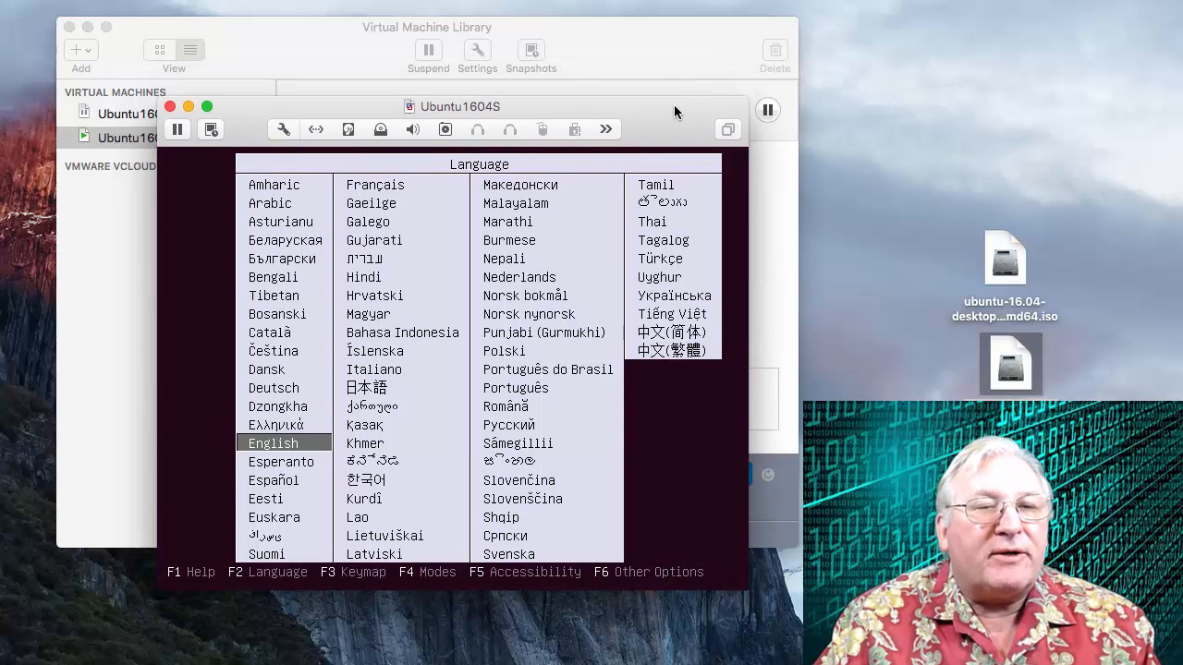
left_click(222, 320)
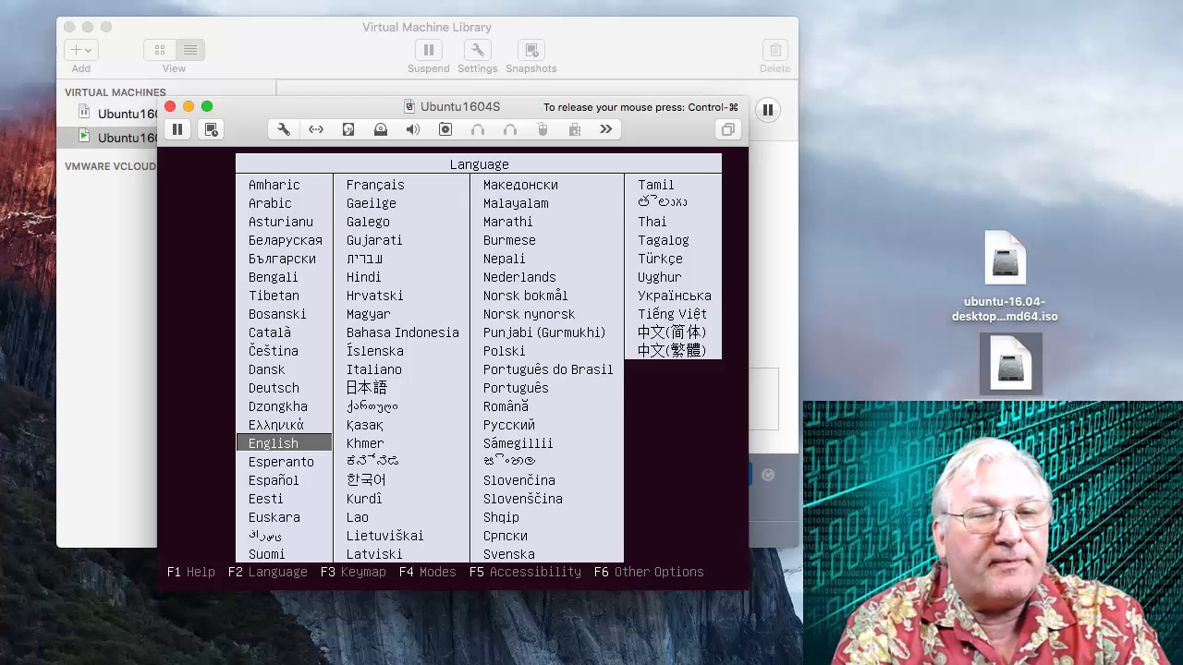
key("Return")
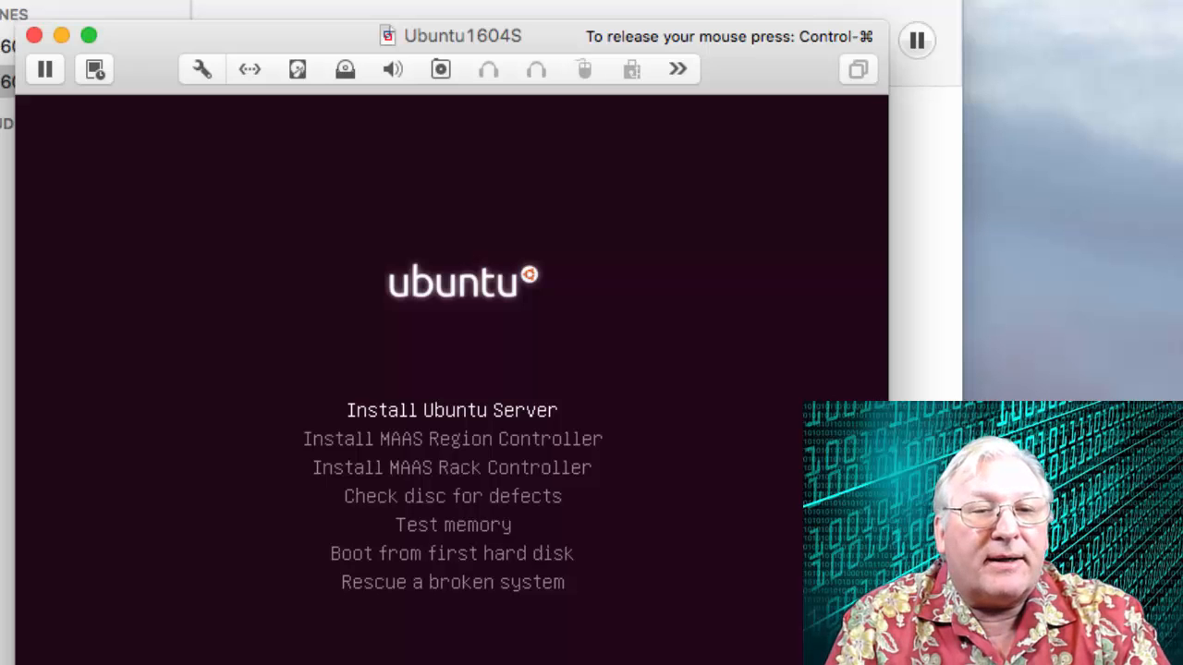
Look through the boot menu options and start Install Ubuntu Server.
key("Down")
key("Down")
key("Down")
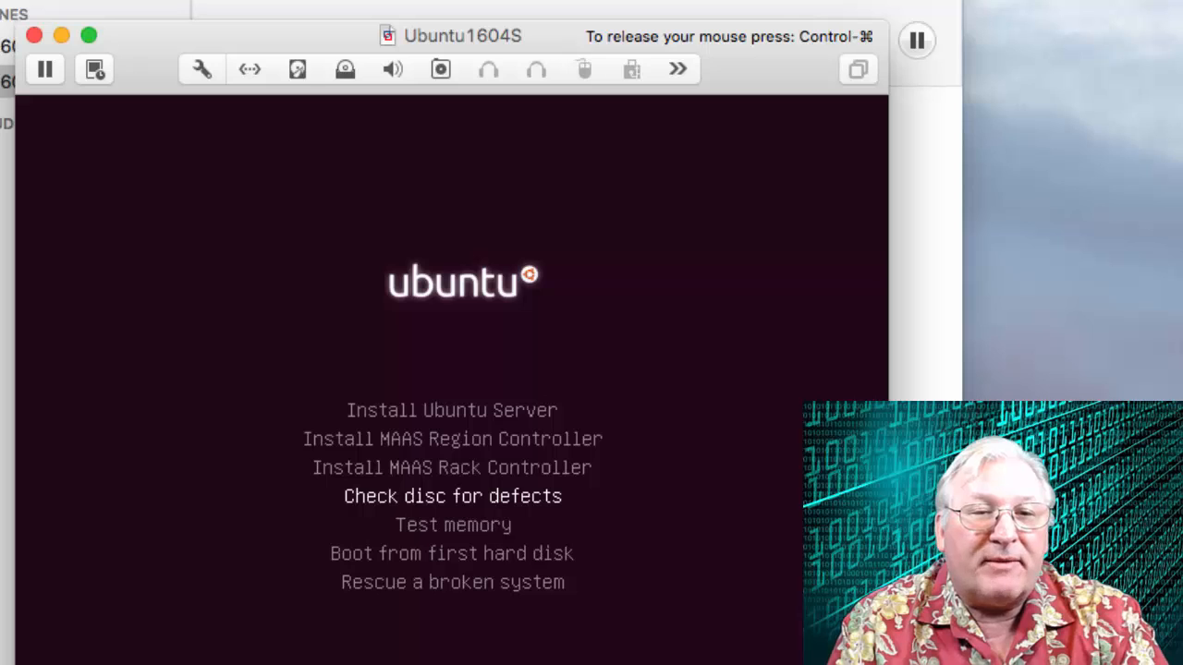
key("Down")
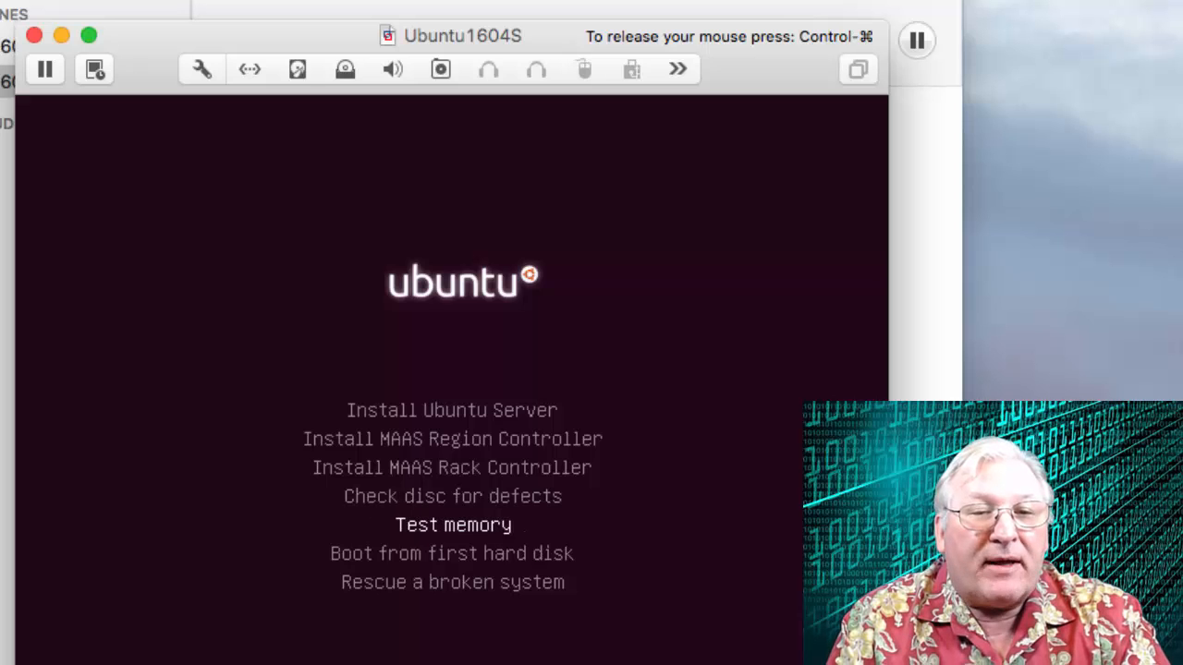
key("Down")
key("Down")
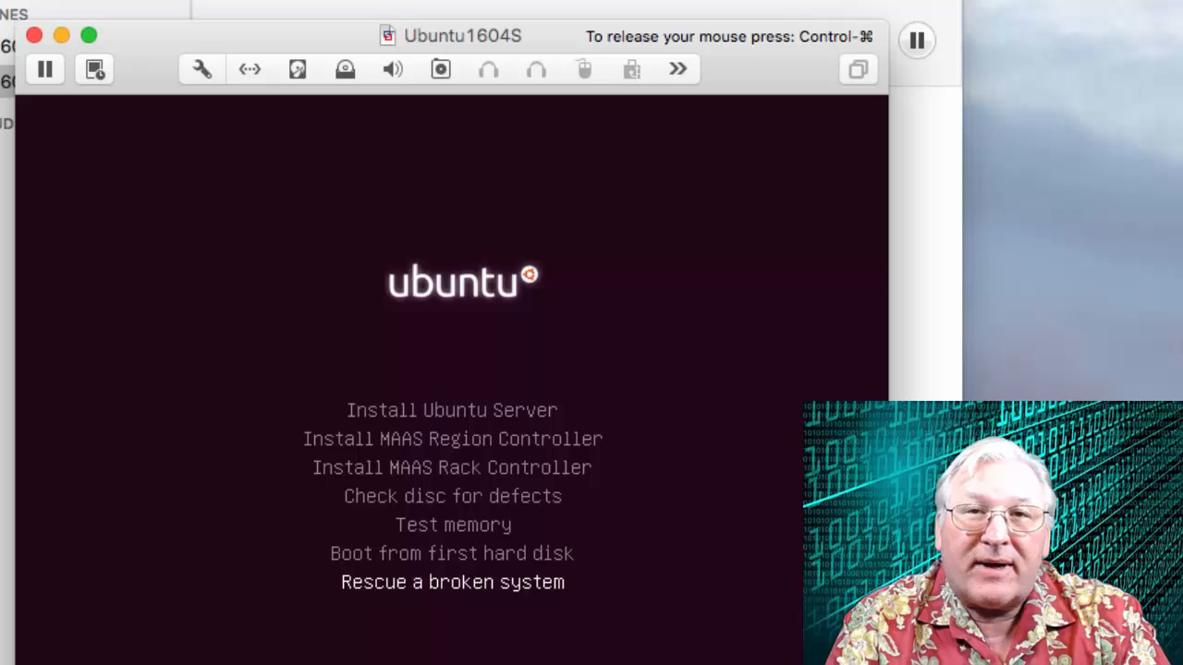
key("Up")
key("Up")
key("Up")
key("Up")
key("Up")
key("Up")
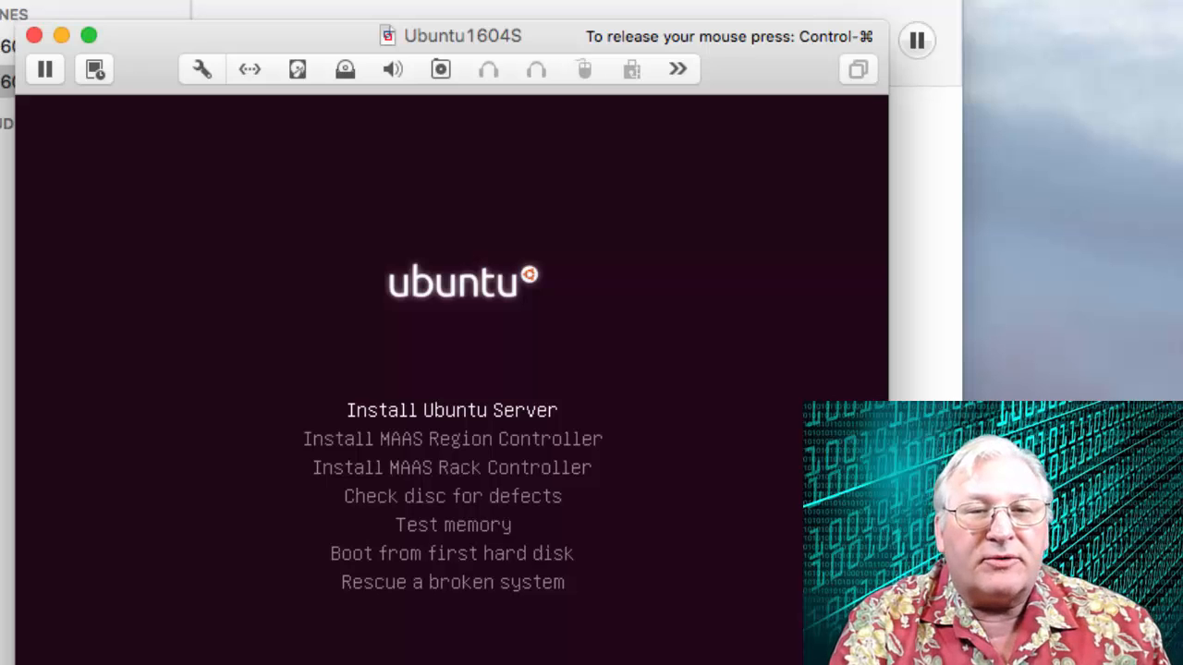
key("Return")
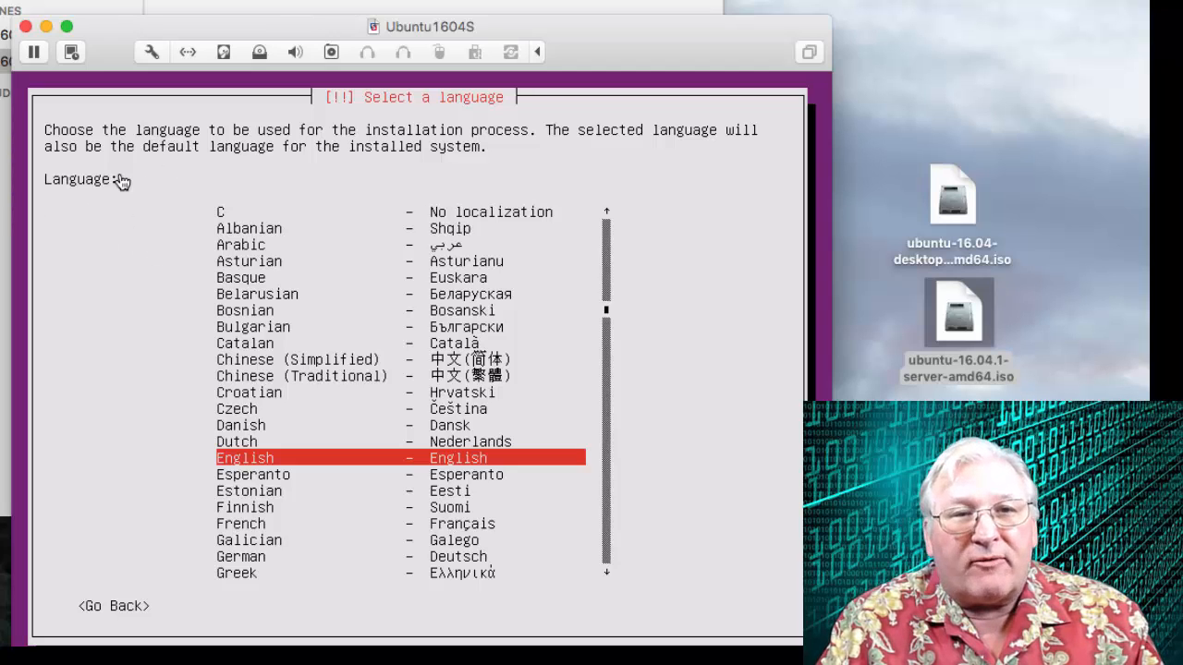
Accept English as the installation language and United States as the location.
left_click_drag(605, 34, 531, 0)
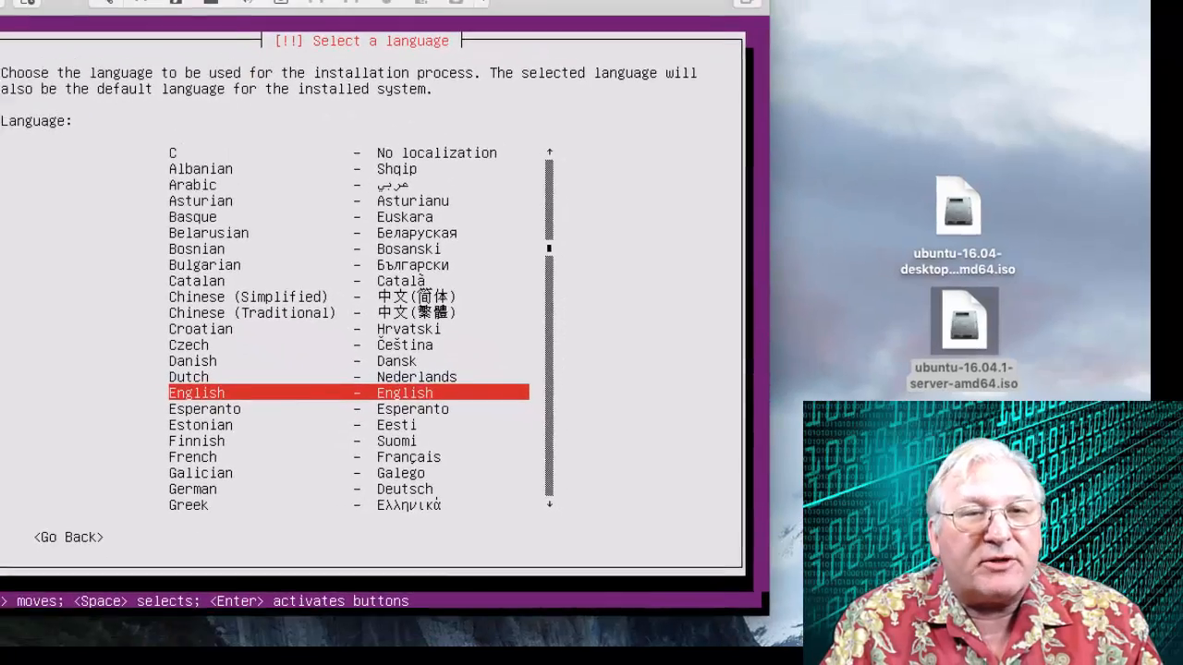
left_click_drag(607, 48, 591, 41)
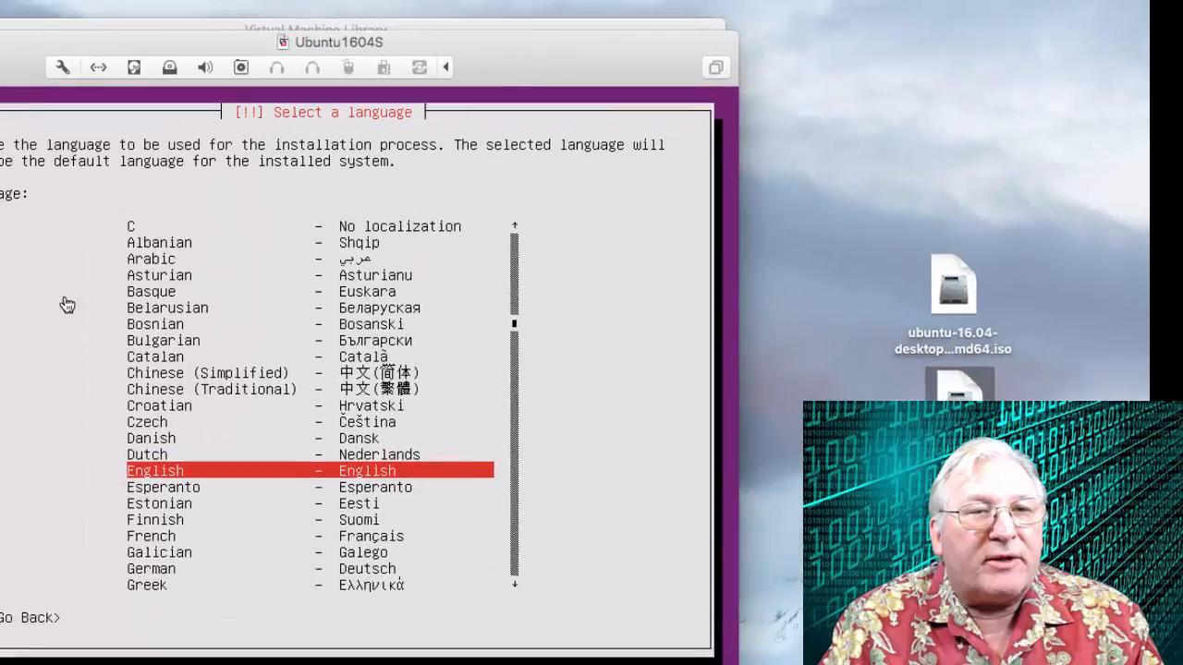
left_click(66, 305)
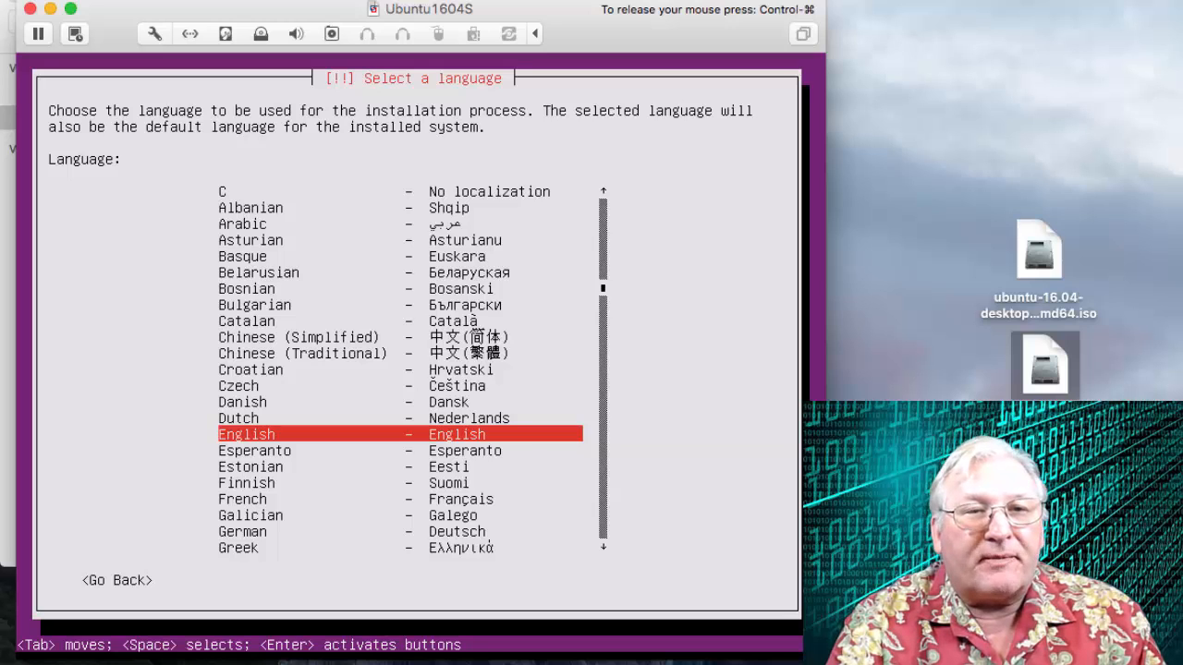
key("Return")
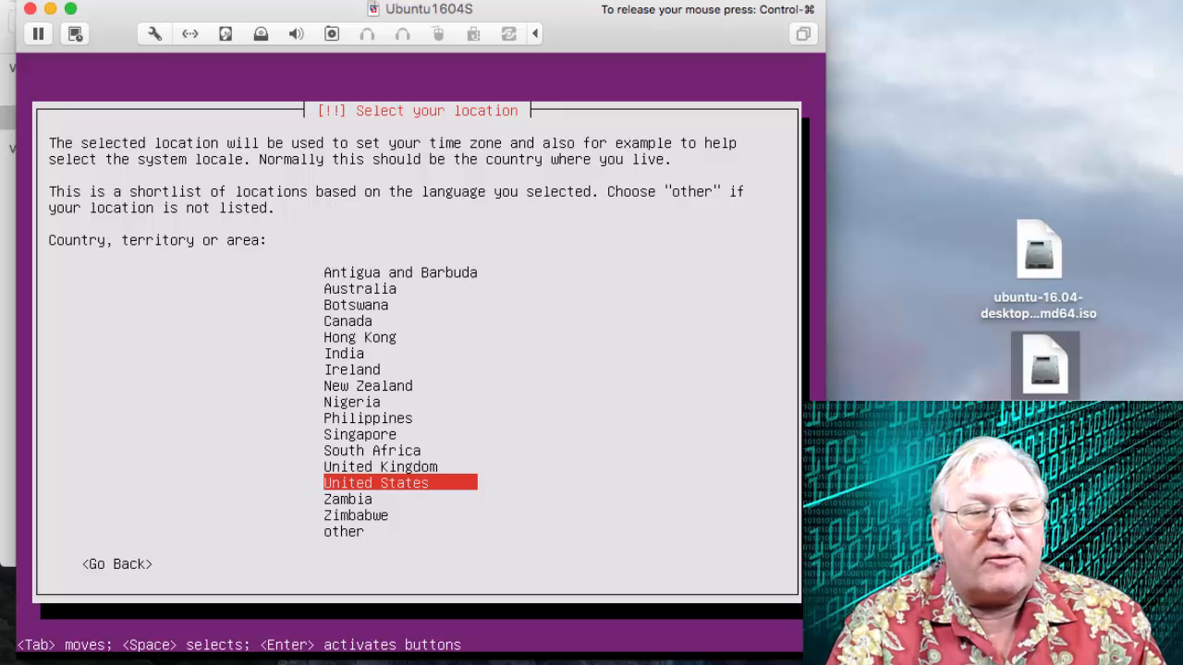
key("Return")
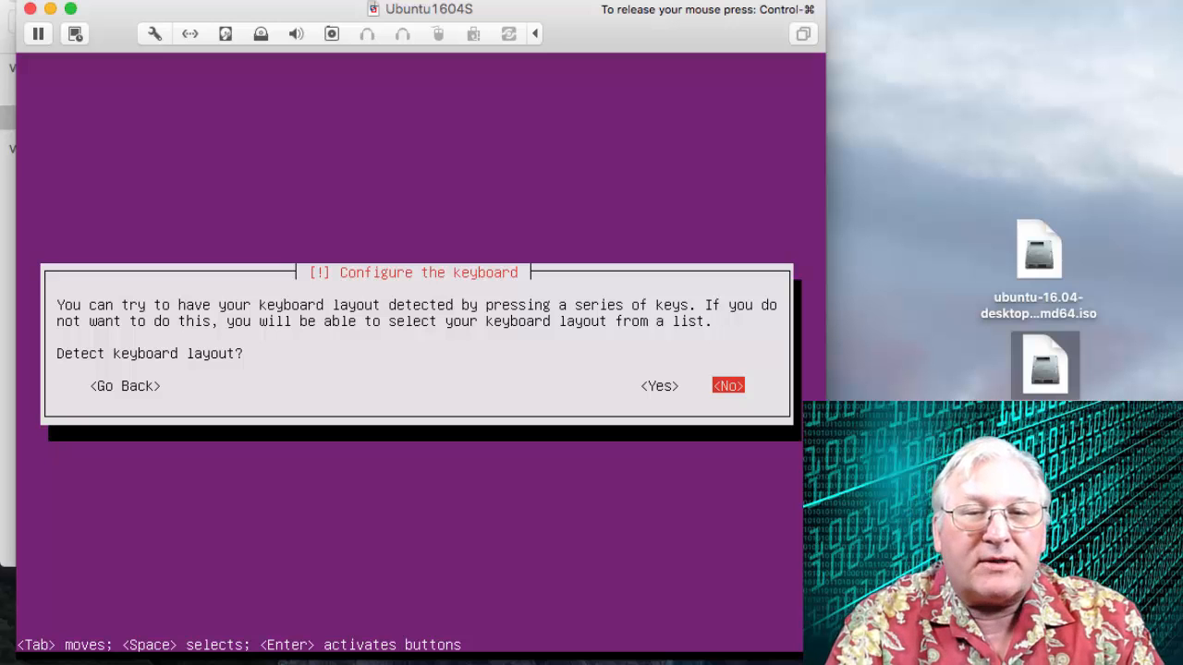
Decline keyboard layout detection and choose English (US) as the keyboard country and layout.
key("Tab")
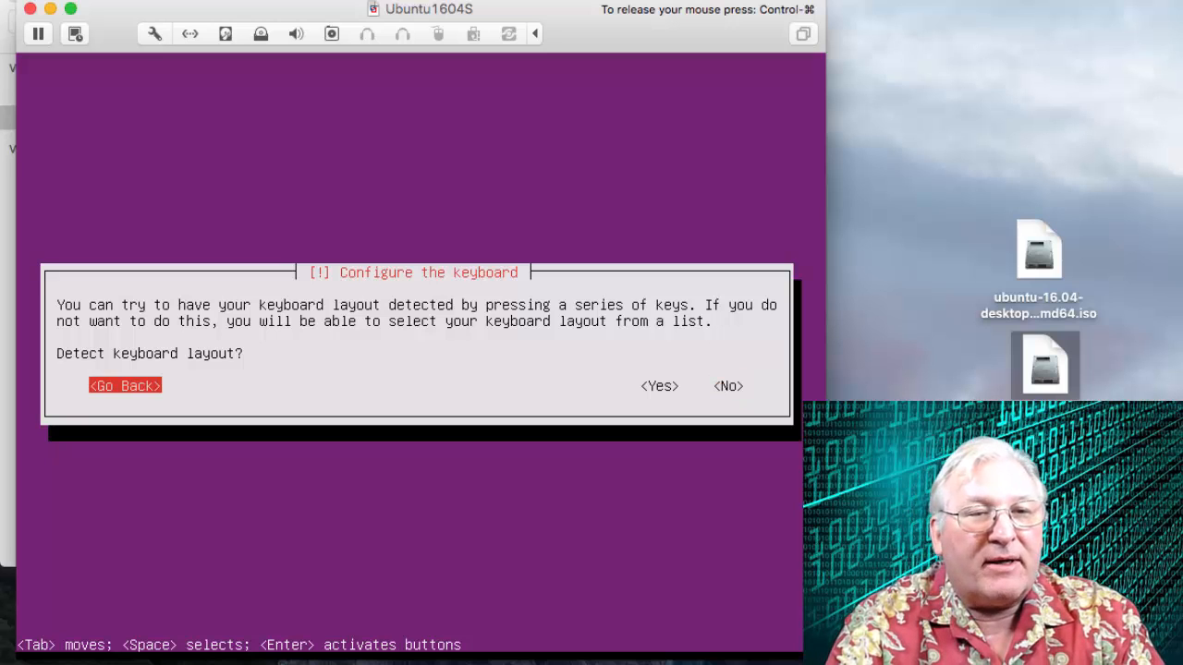
key("Tab")
key("Tab")
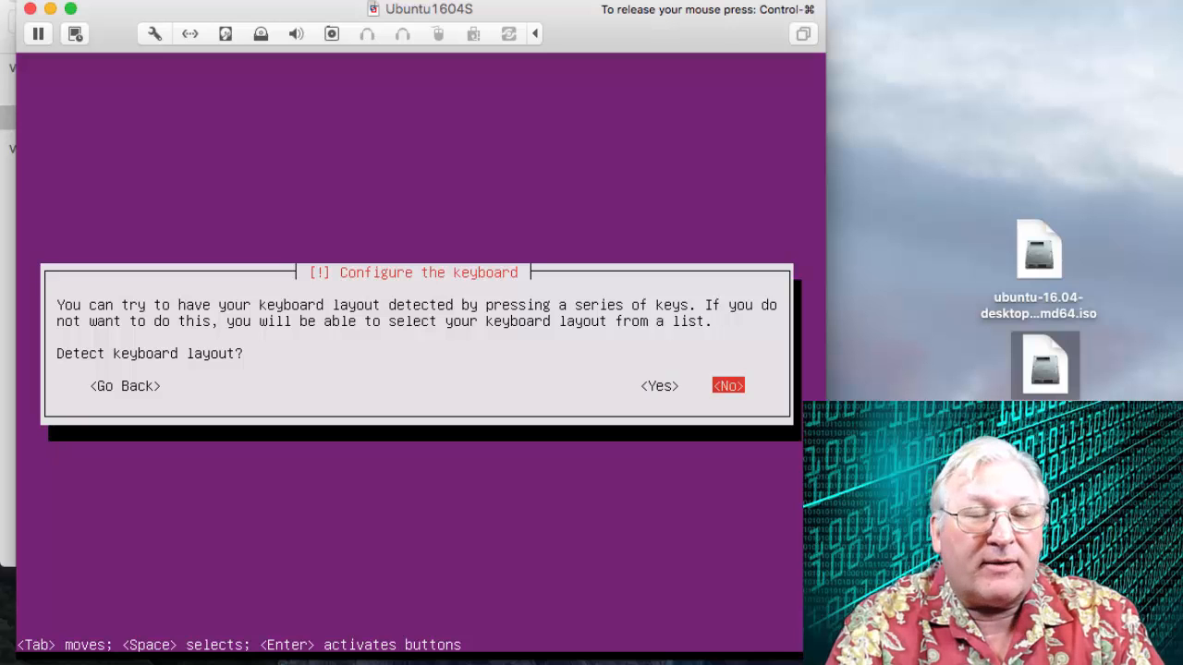
key("Tab")
key("Tab")
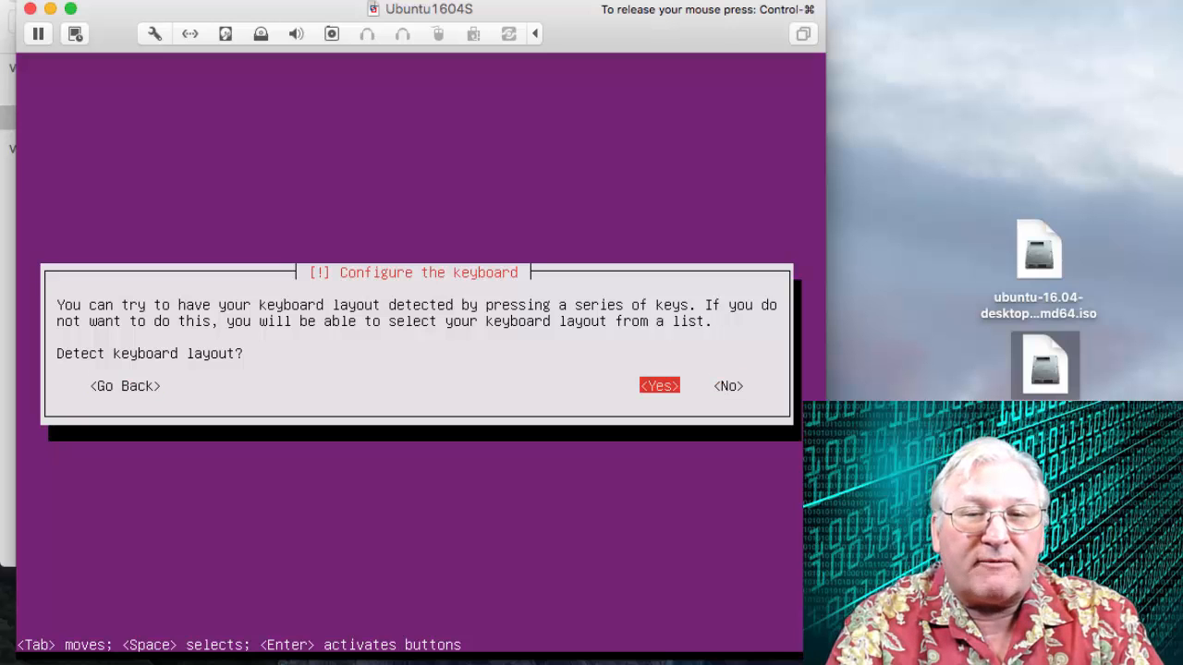
key("Tab")
key("Tab")
key("Tab")
key("Tab")
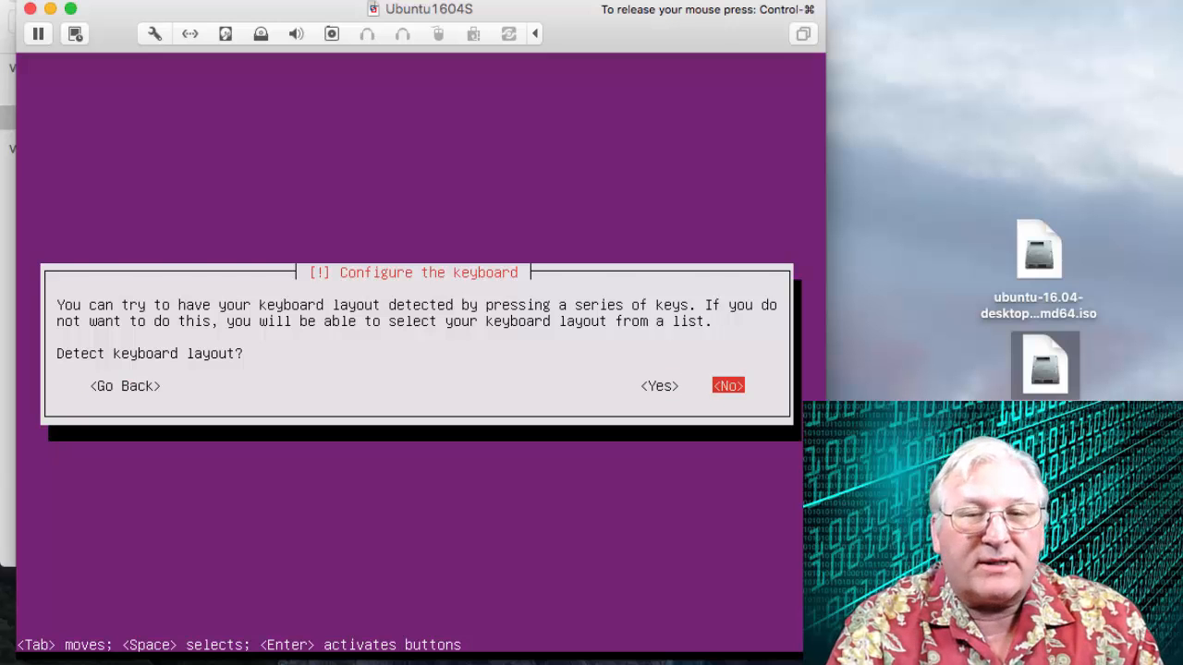
key("Return")
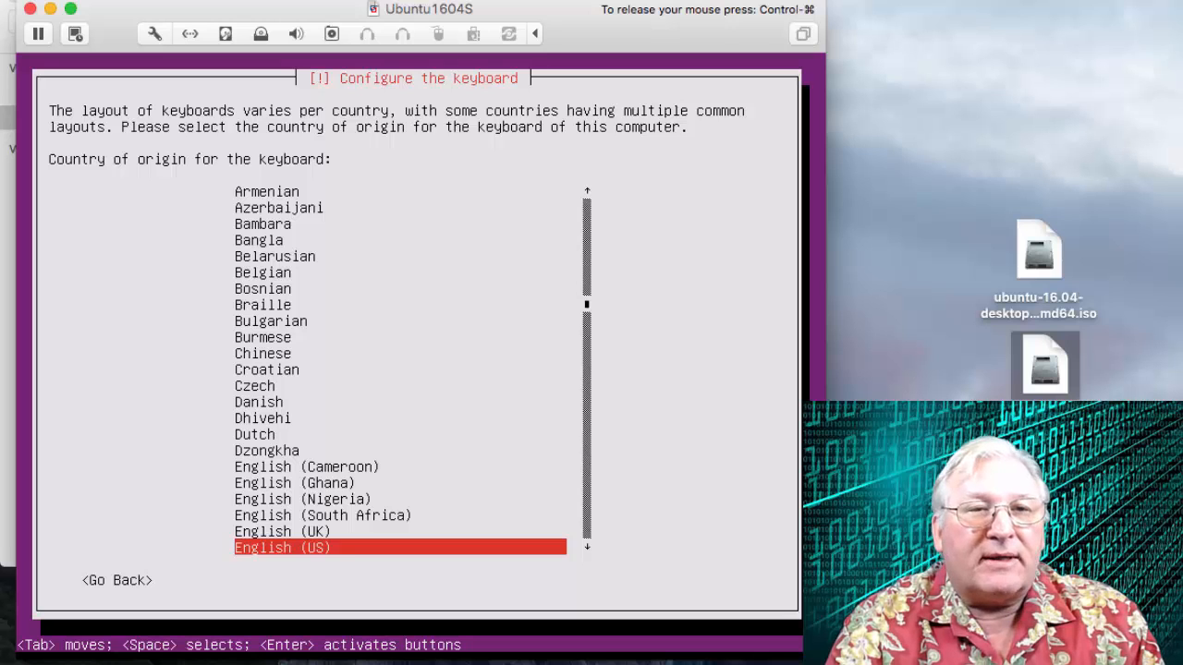
key("Return")
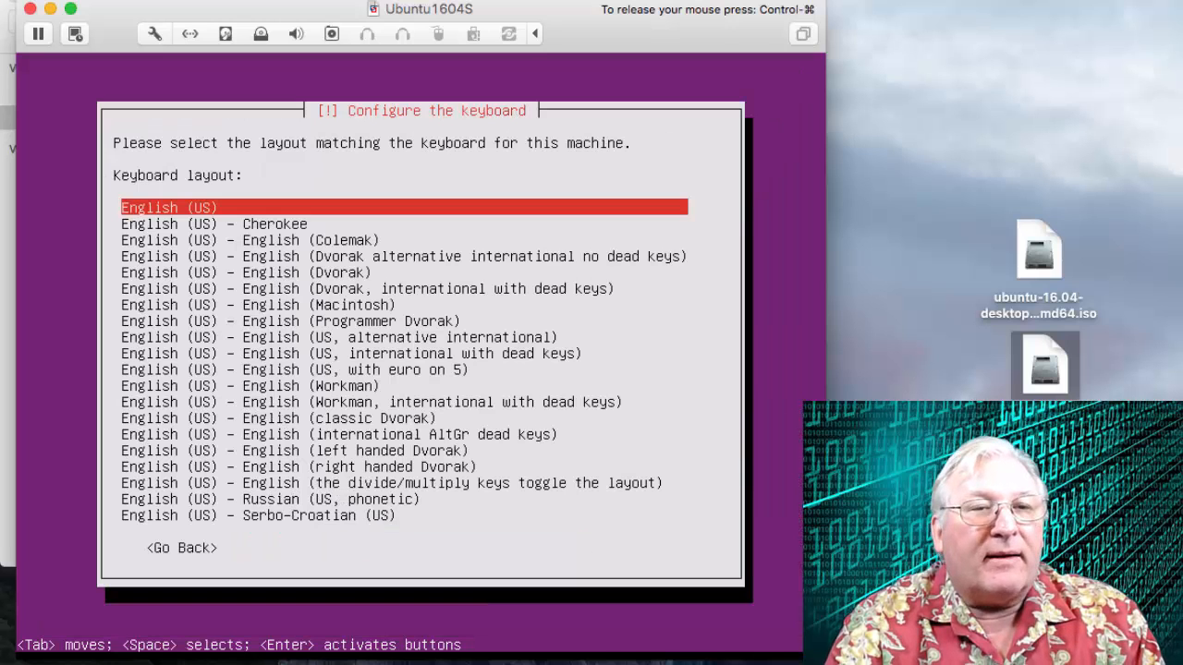
key("Return")
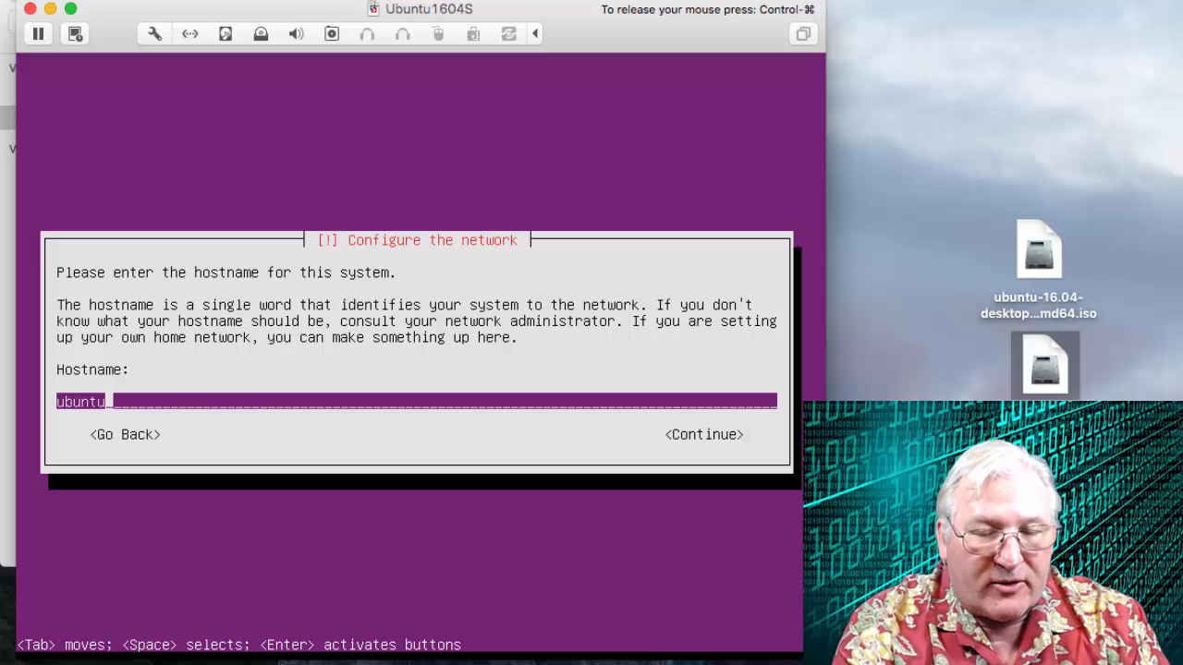
Set the hostname to ubuntu1604s and continue.
type("1")
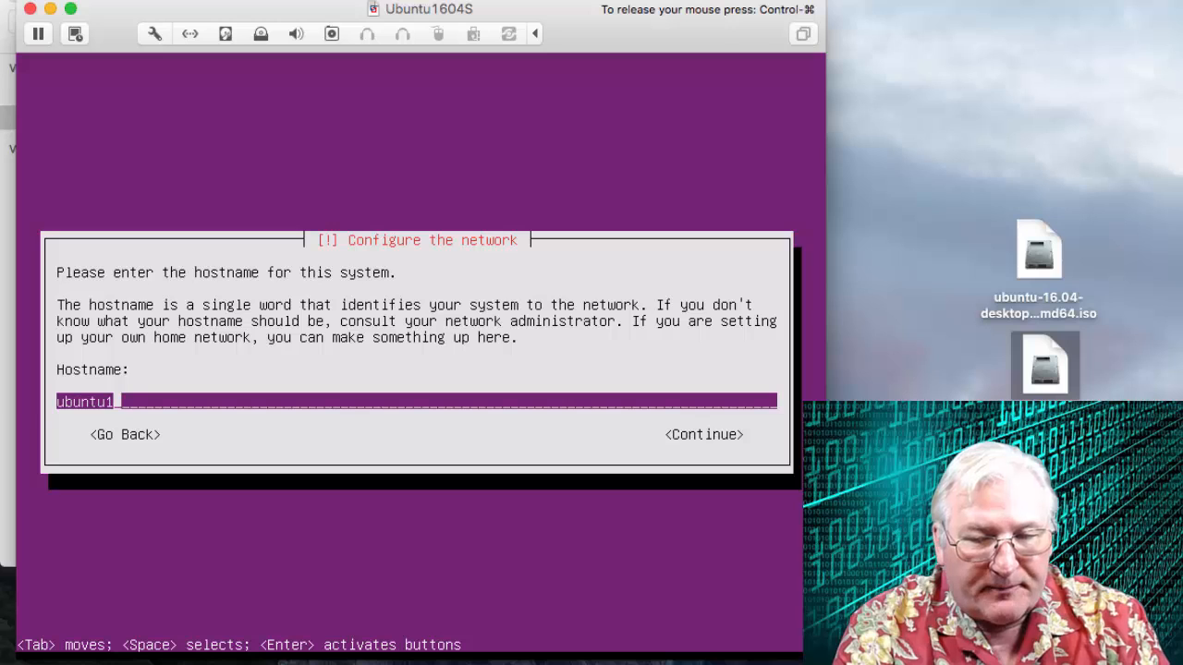
type("604")
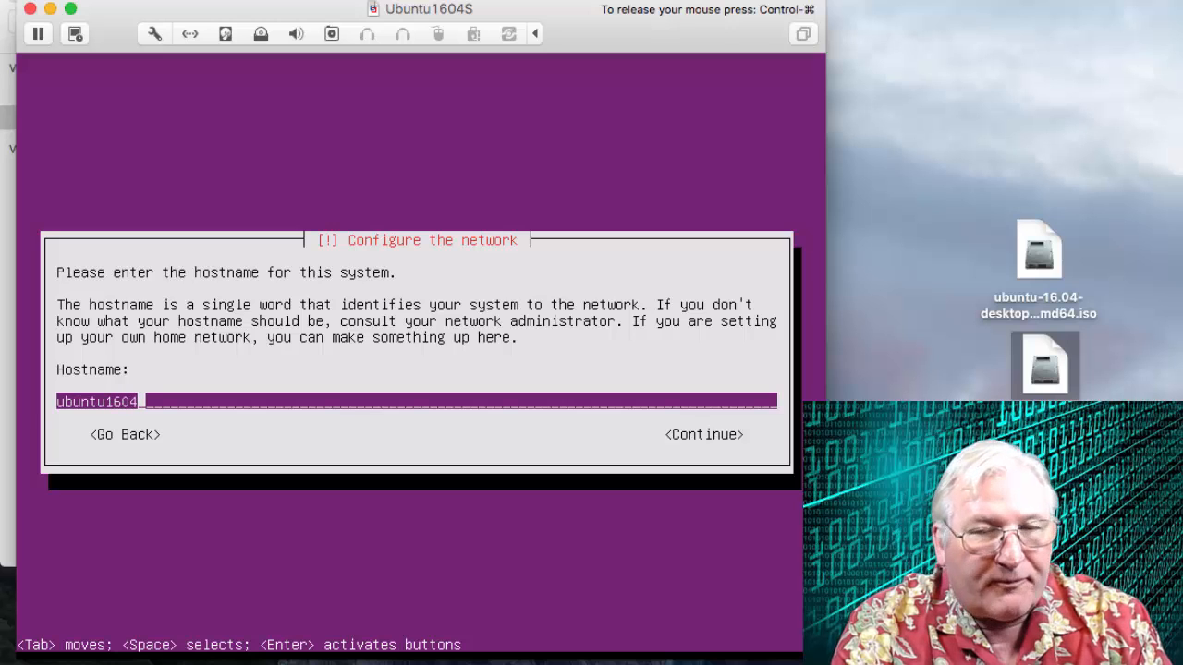
type("s")
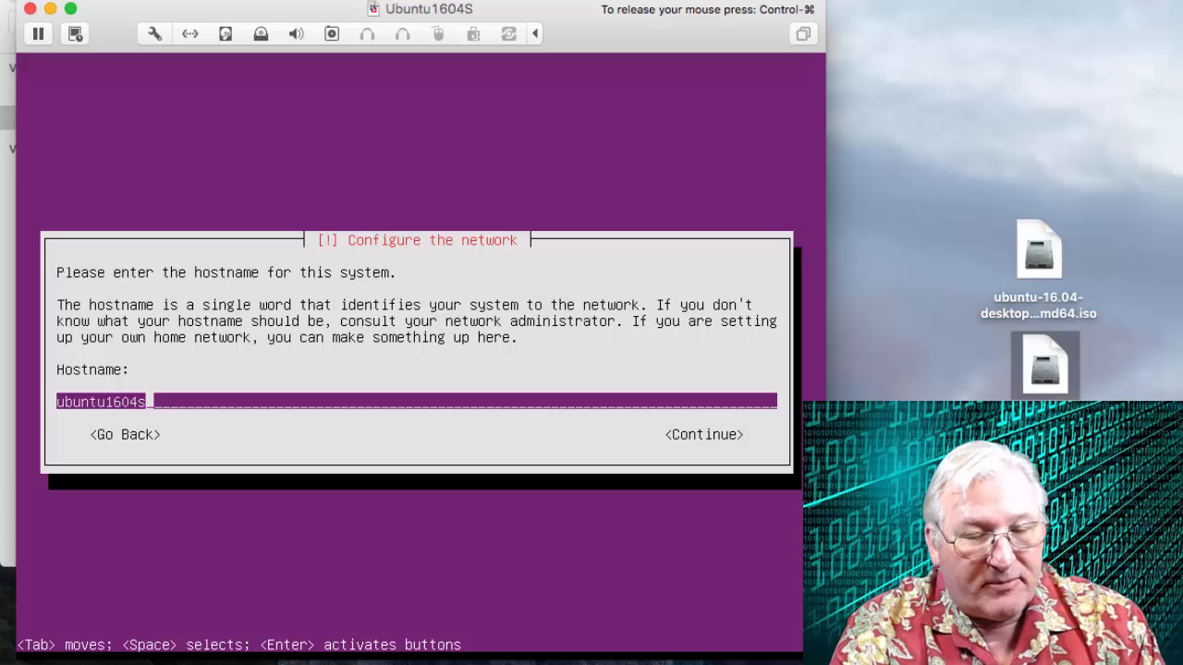
key("Tab")
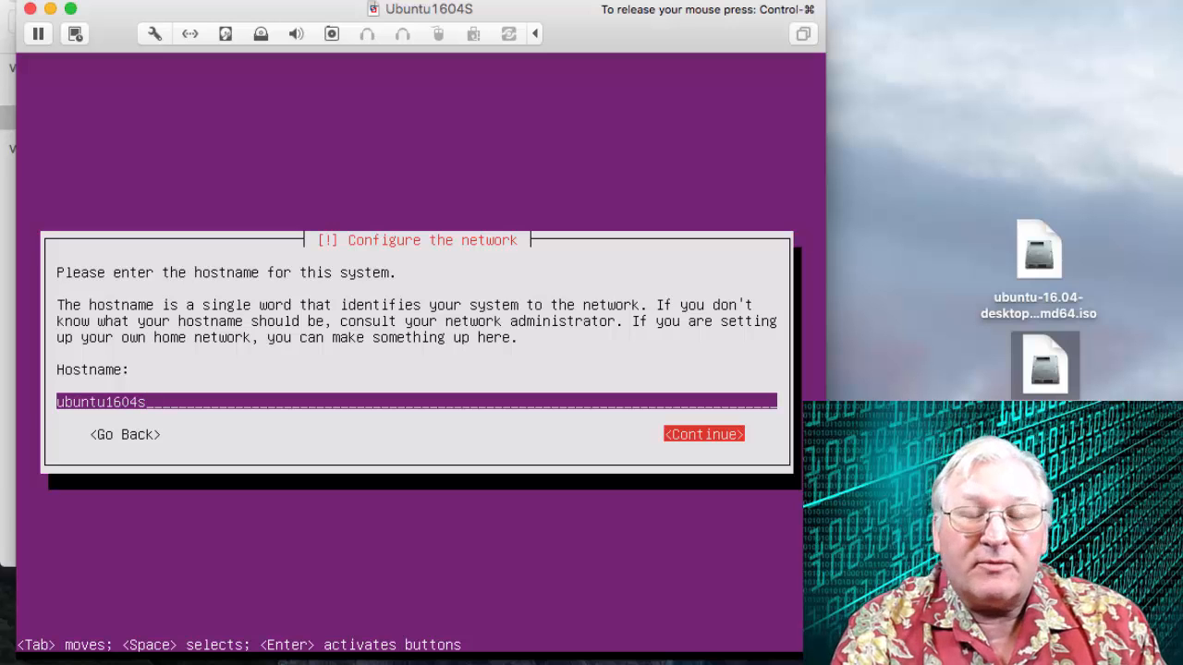
key("Return")
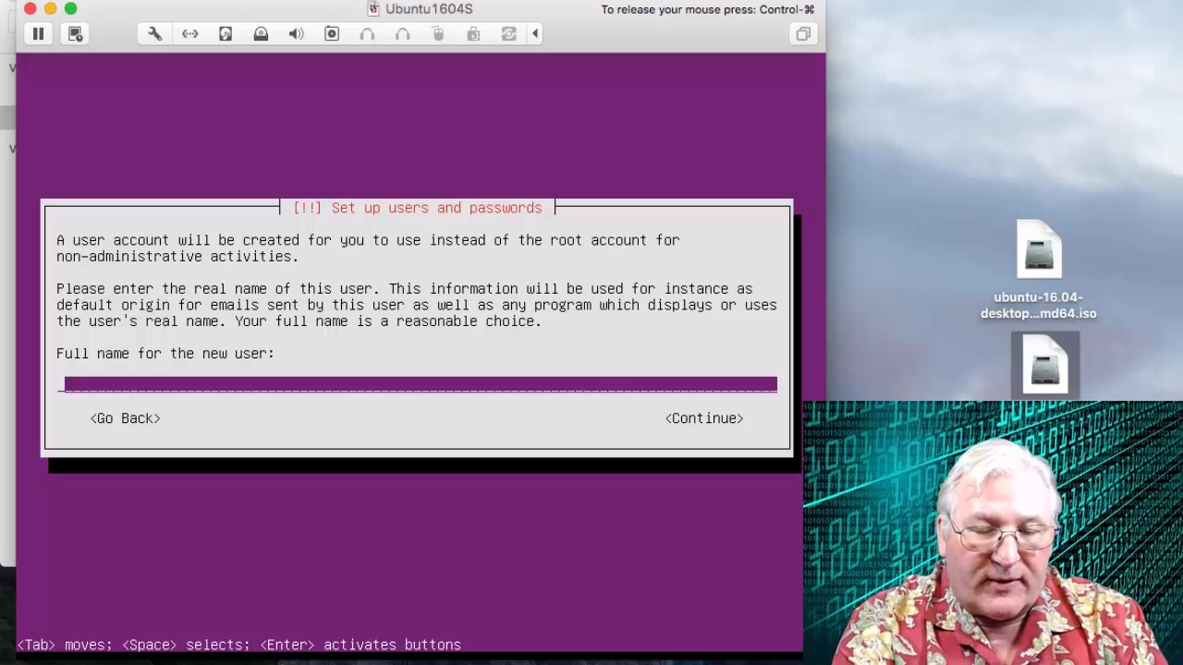
Enter user1 as the new user's full name and accept user1 as the account username.
type("use")
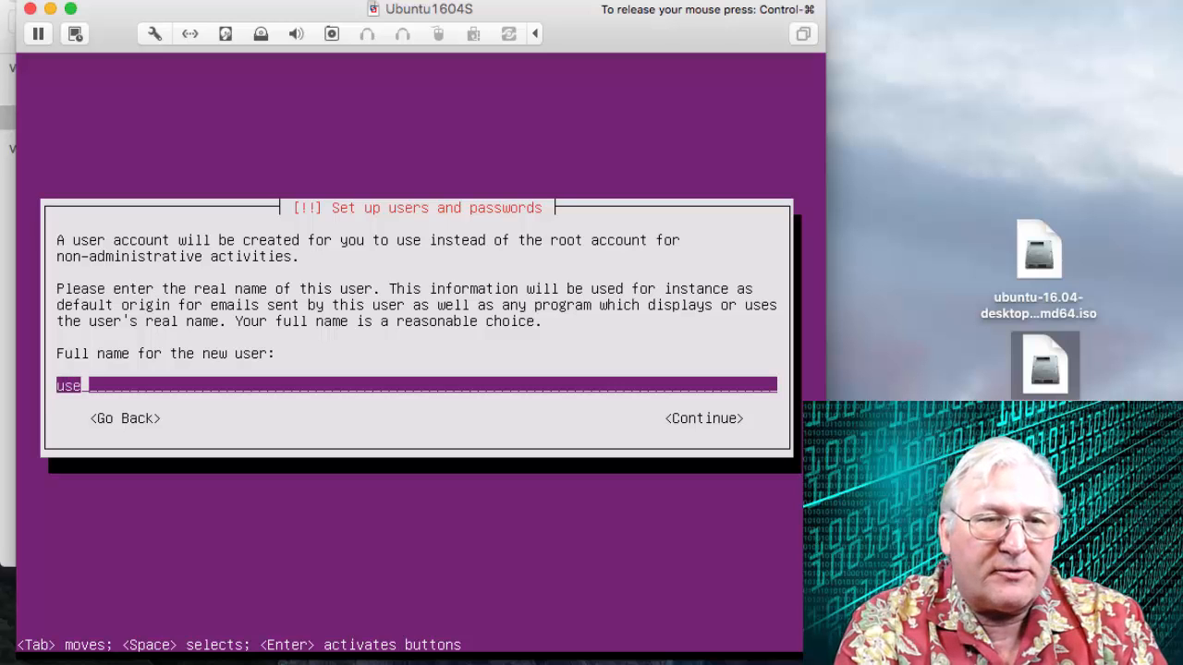
type("r1")
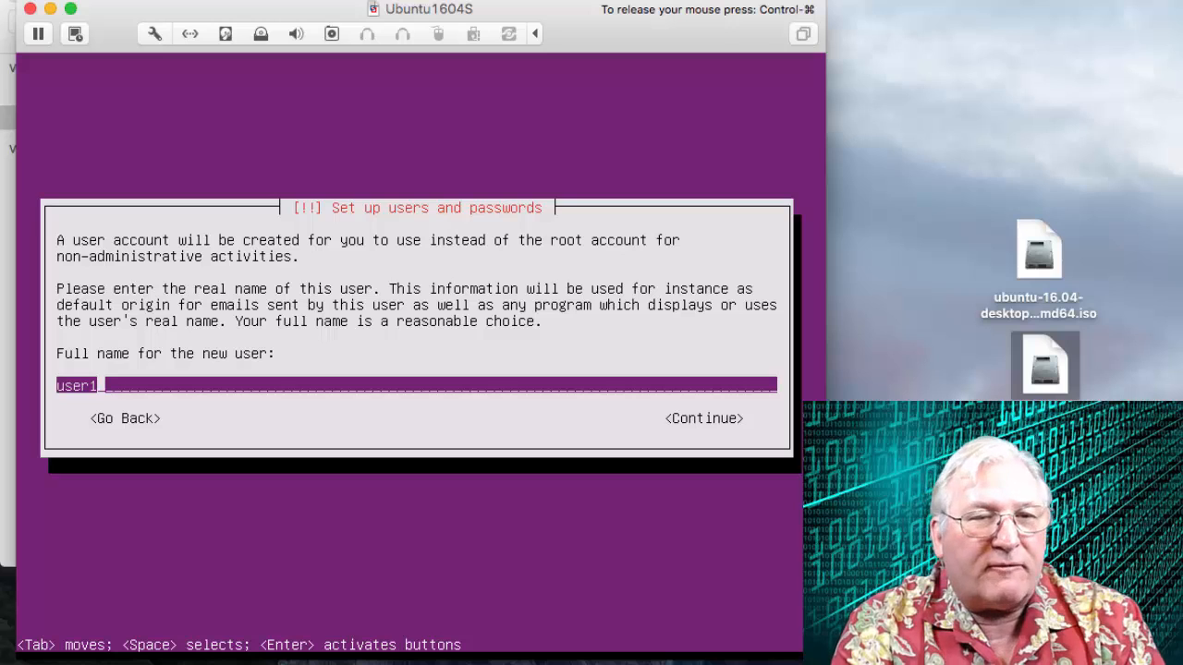
key("Tab")
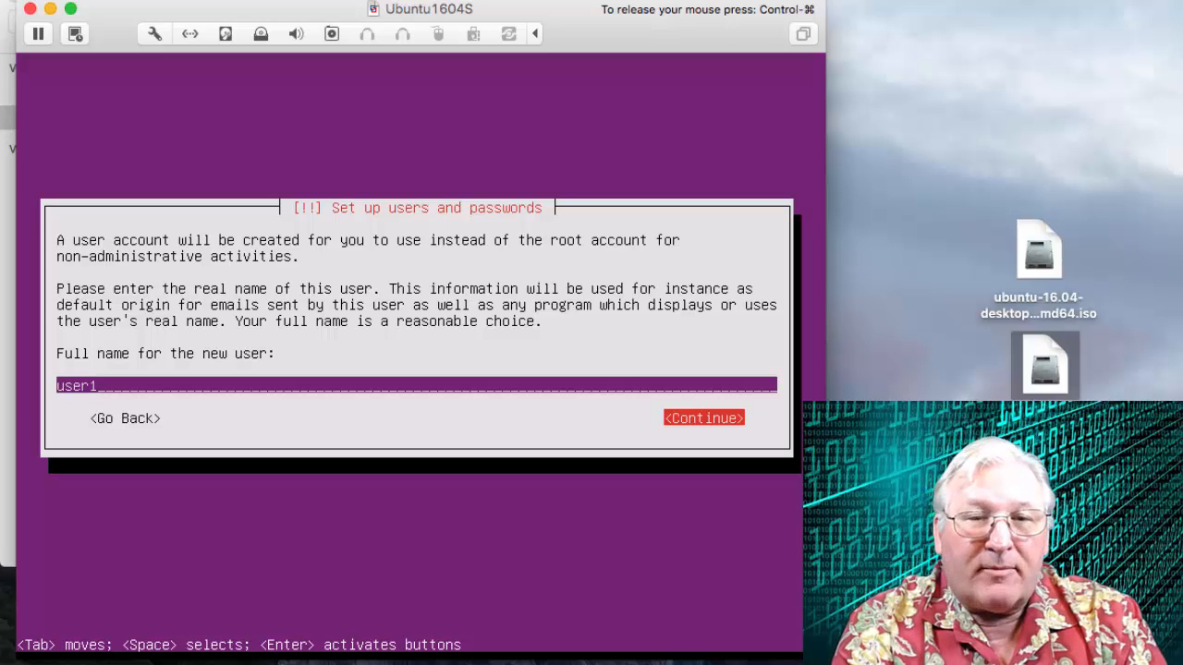
key("Return")
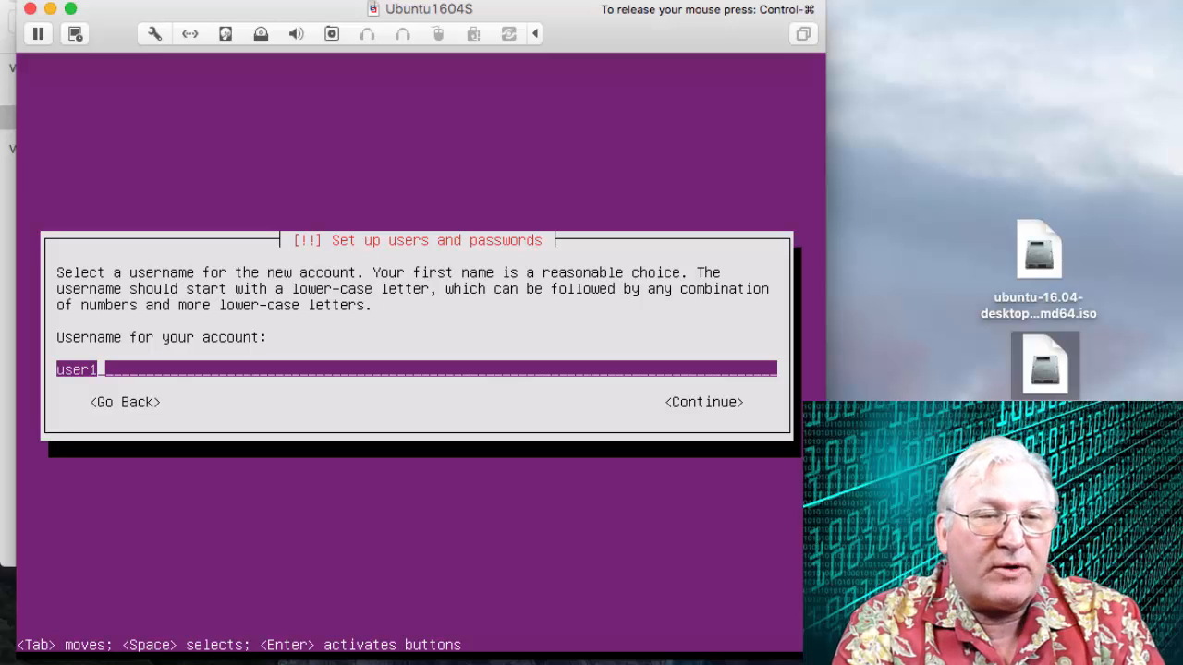
key("Tab")
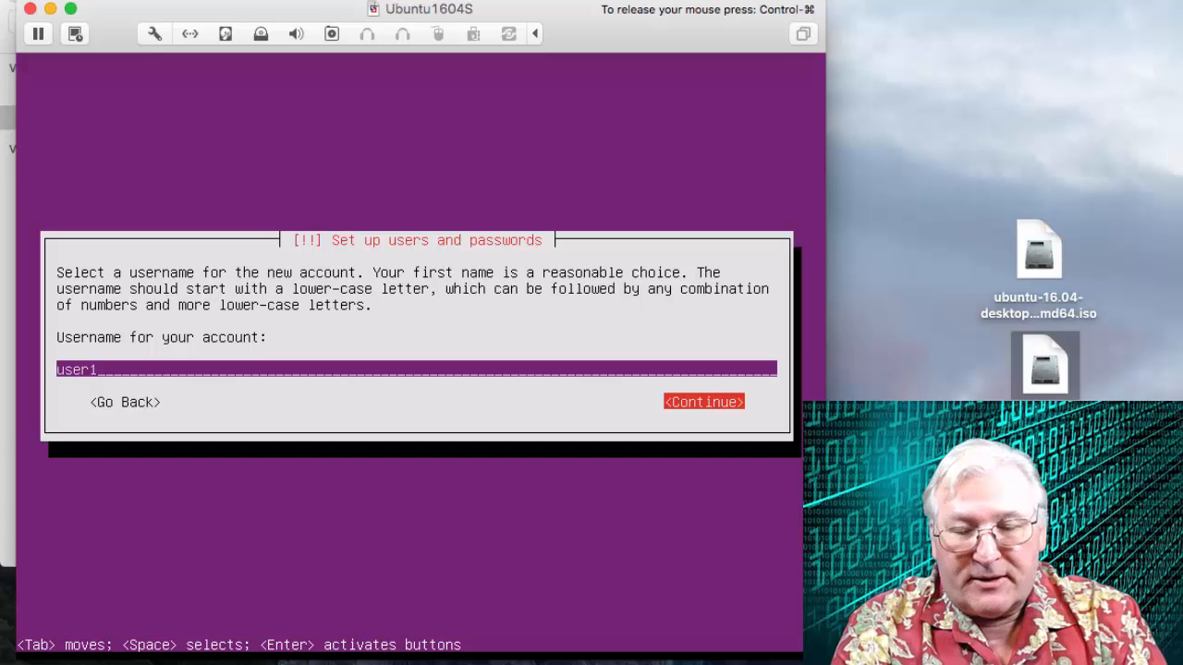
key("Return")
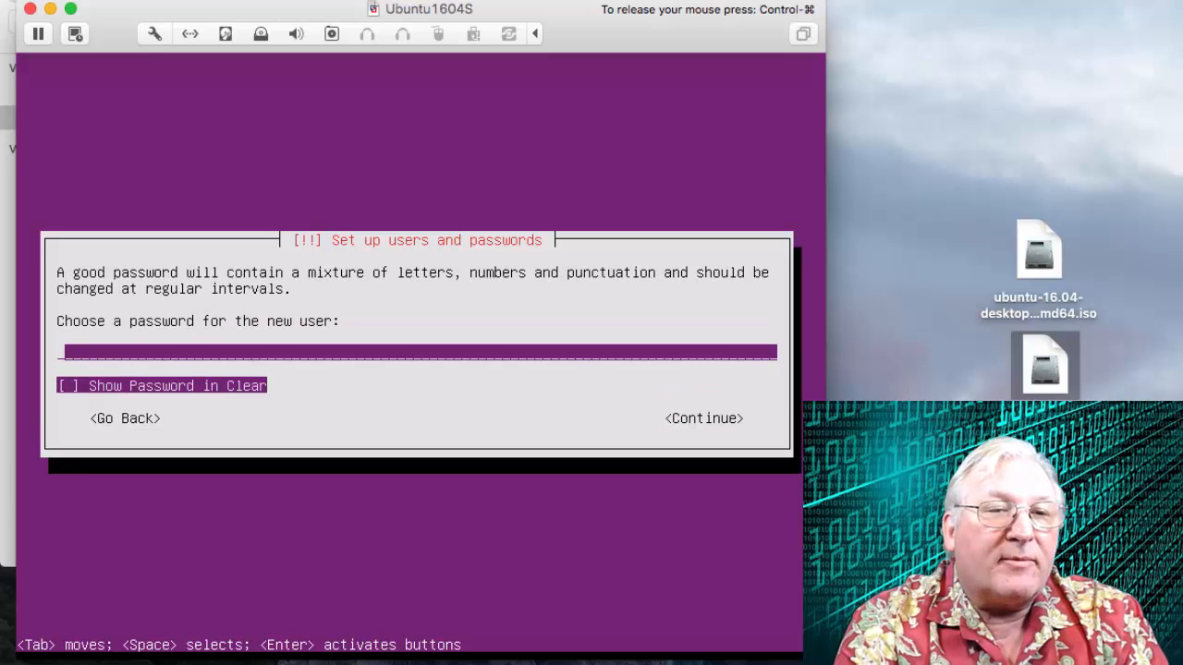
Enter the new user's password and re-enter it to verify.
type("*******")
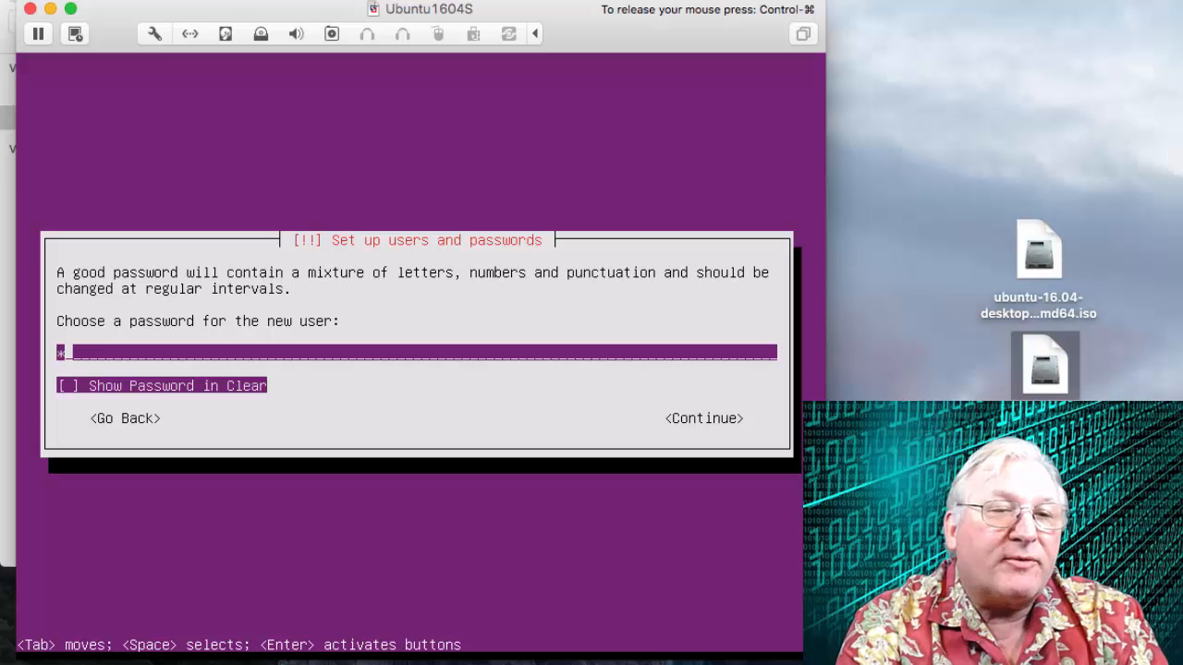
type("*")
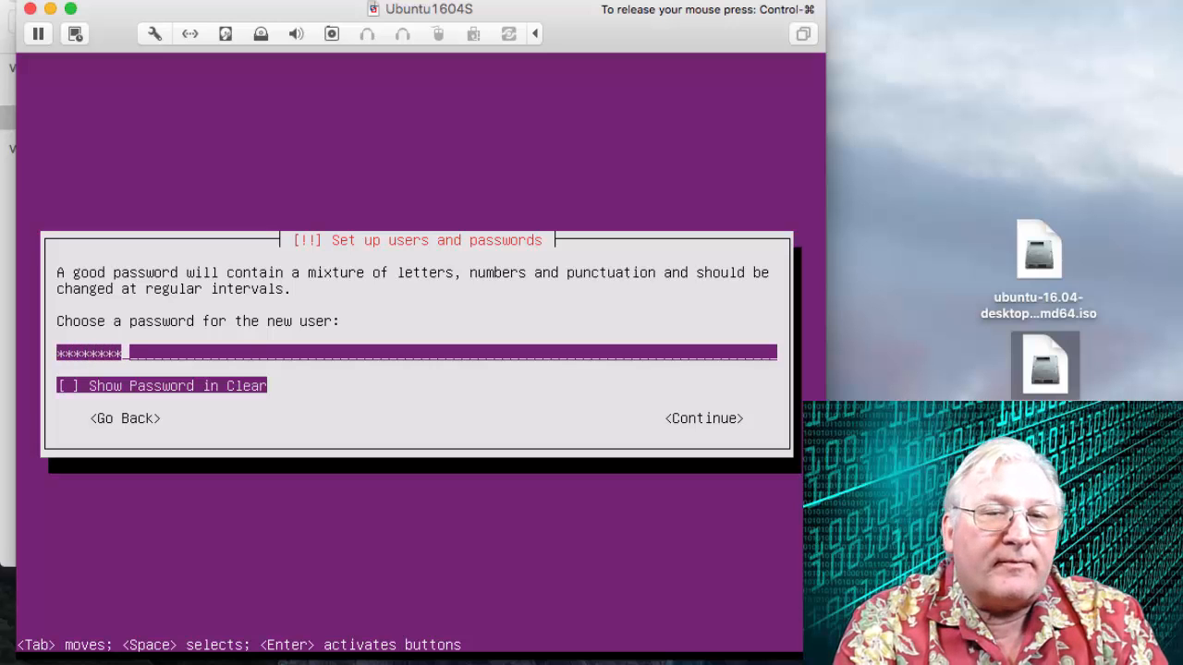
key("Tab")
key("Tab")
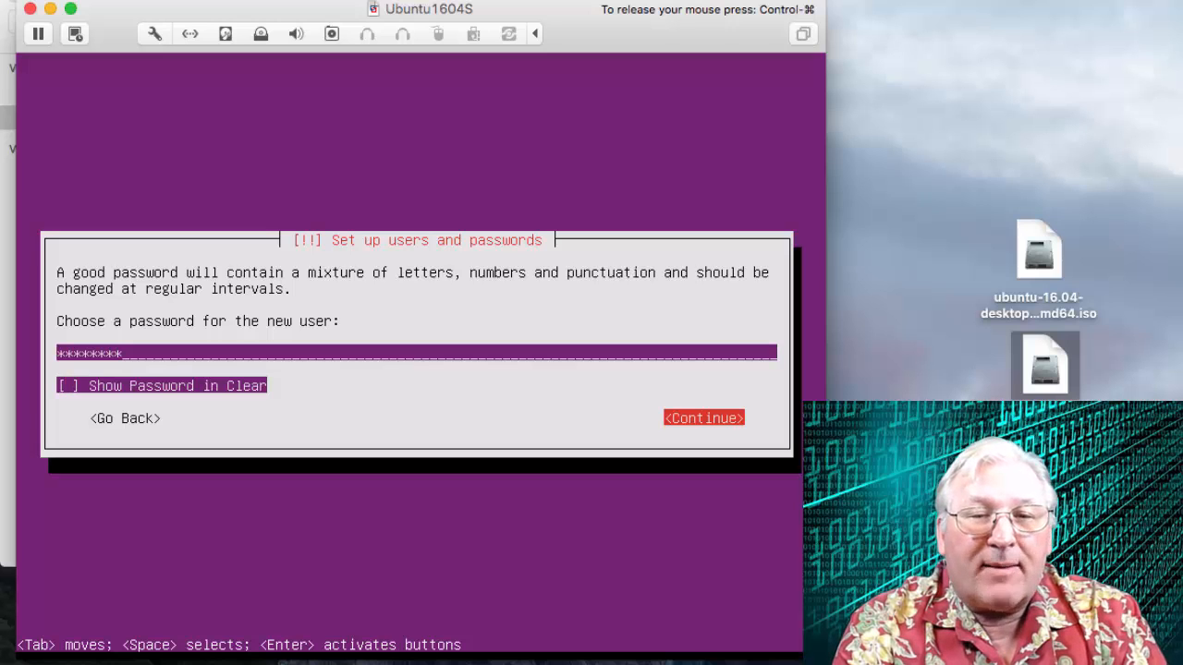
key("Return")
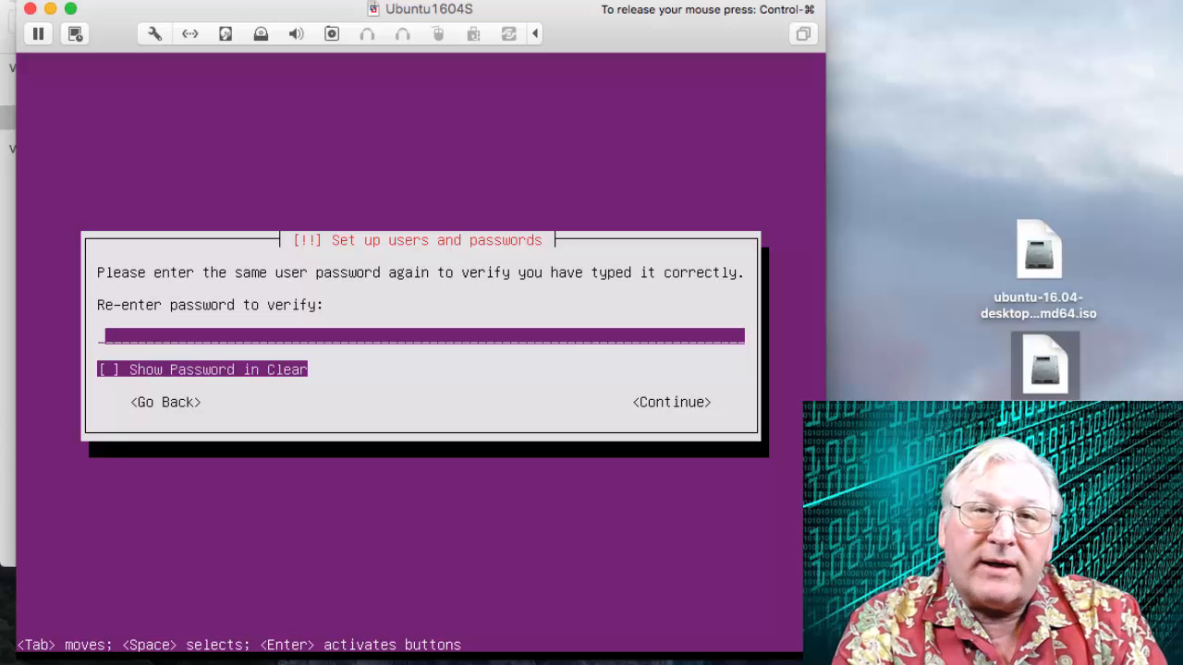
type("*")
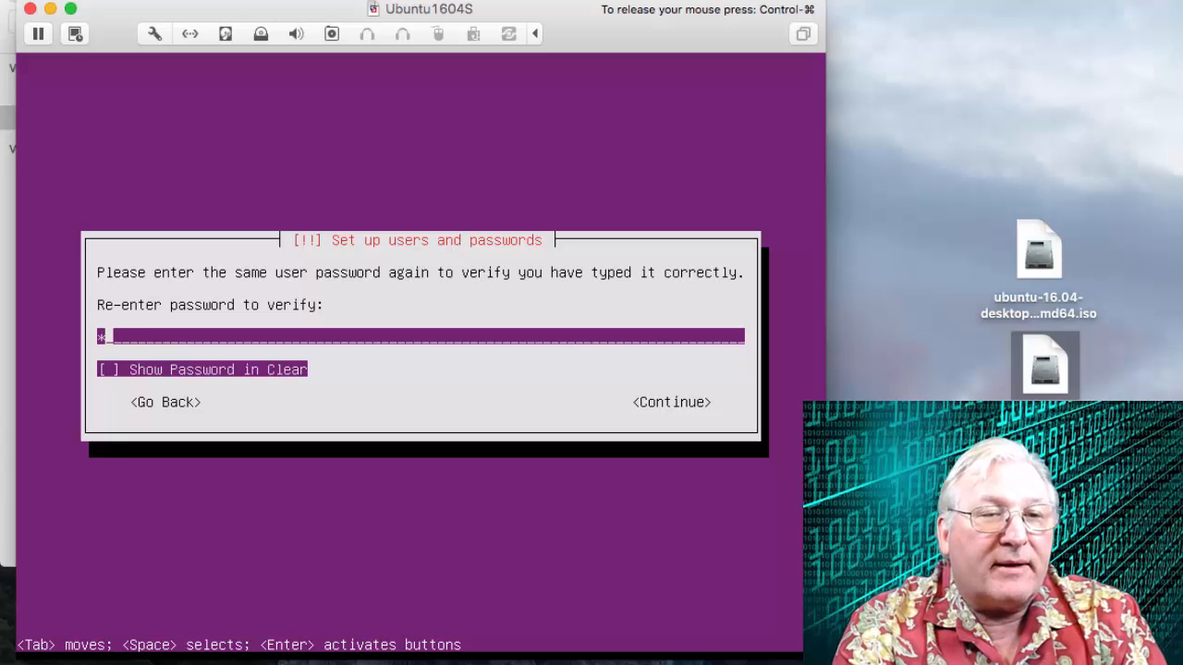
type("******")
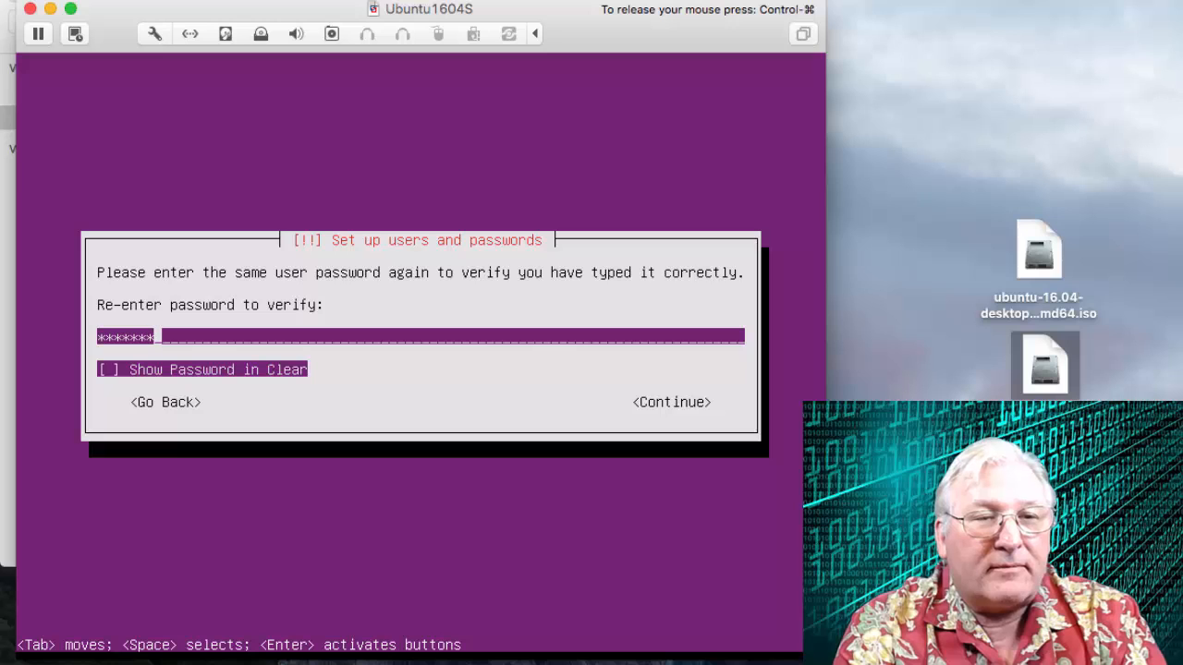
type("*")
key("Tab")
key("Tab")
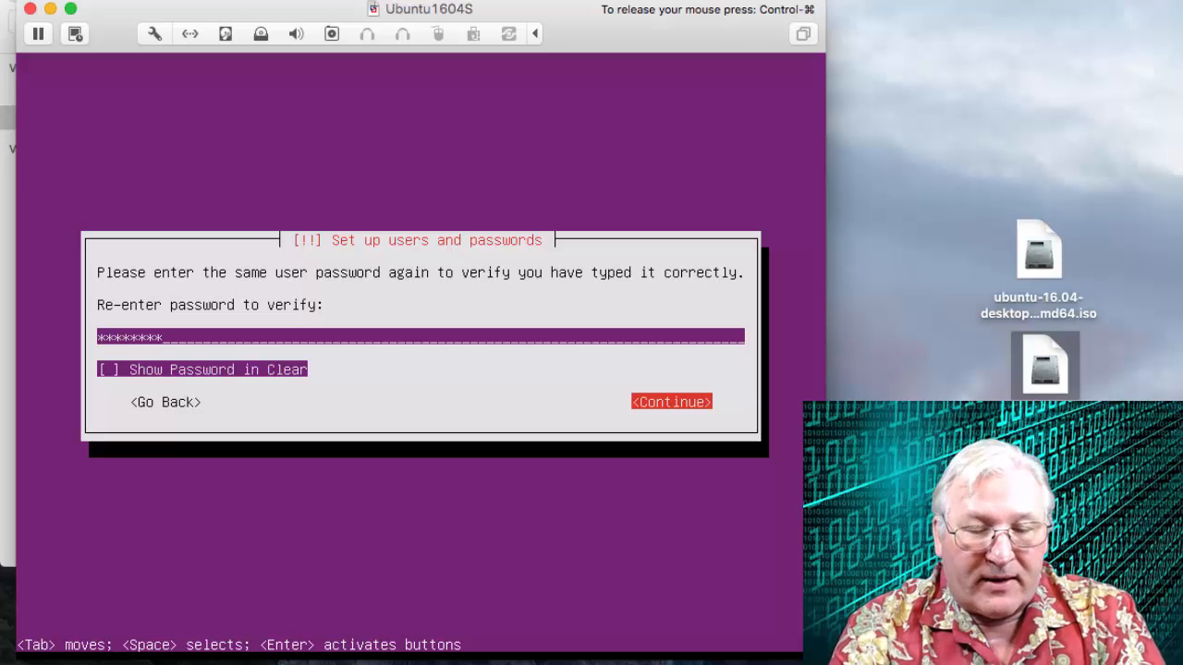
key("Return")
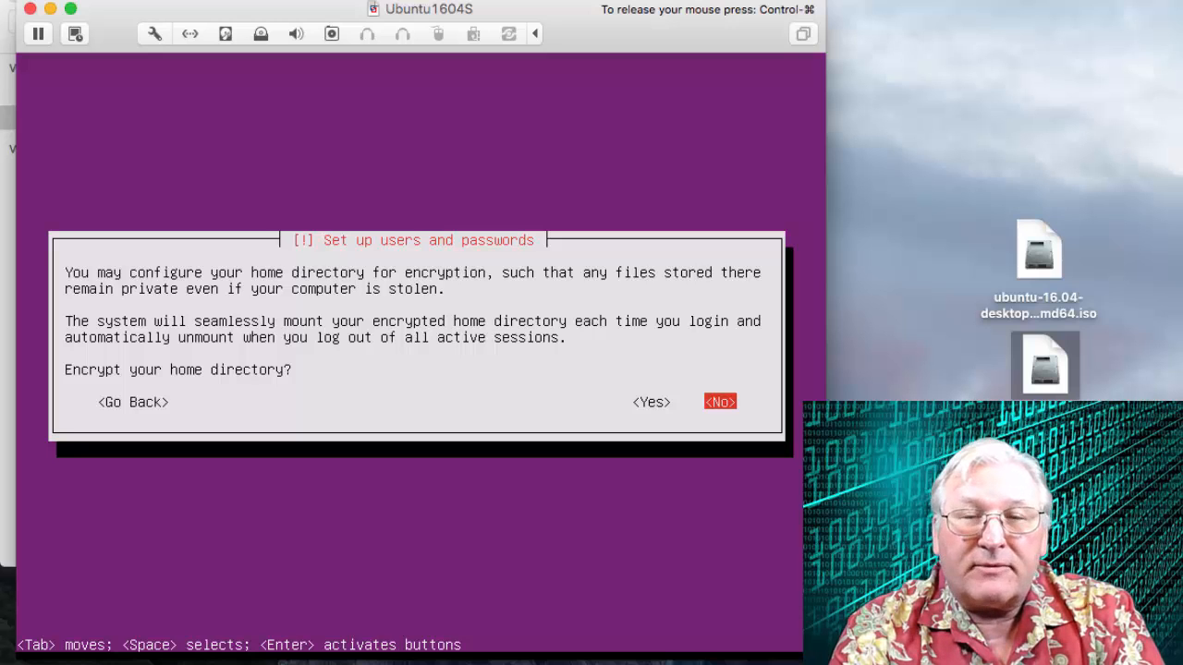
Decline home directory encryption and accept the America/Phoenix time zone.
key("Return")
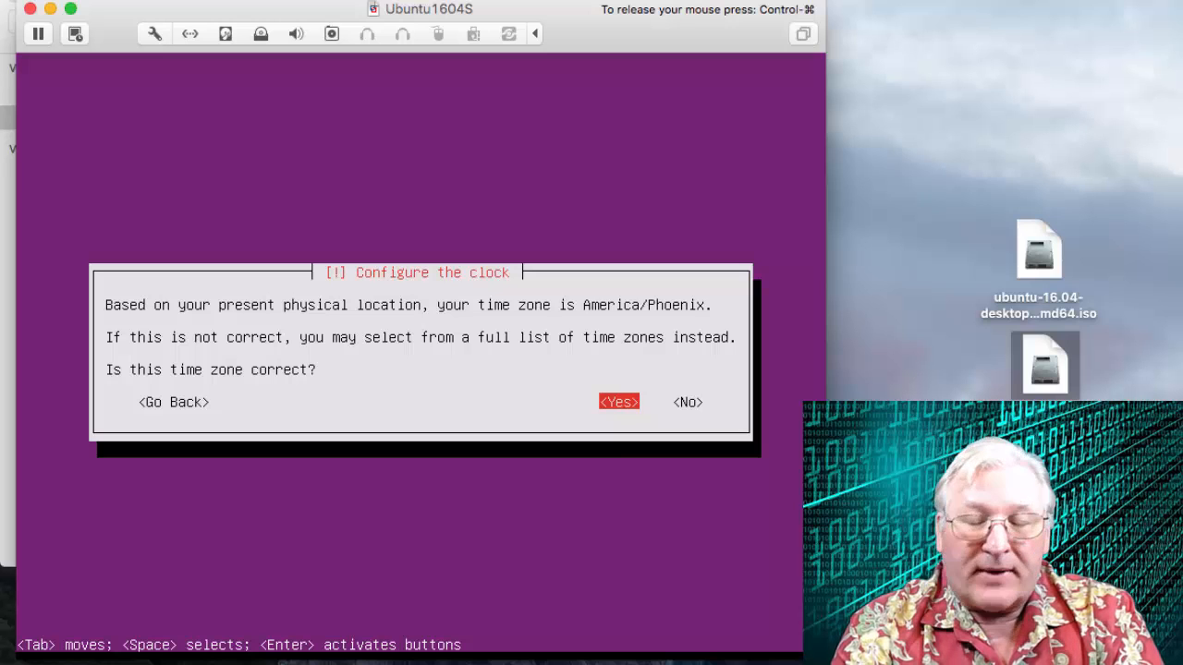
key("Return")
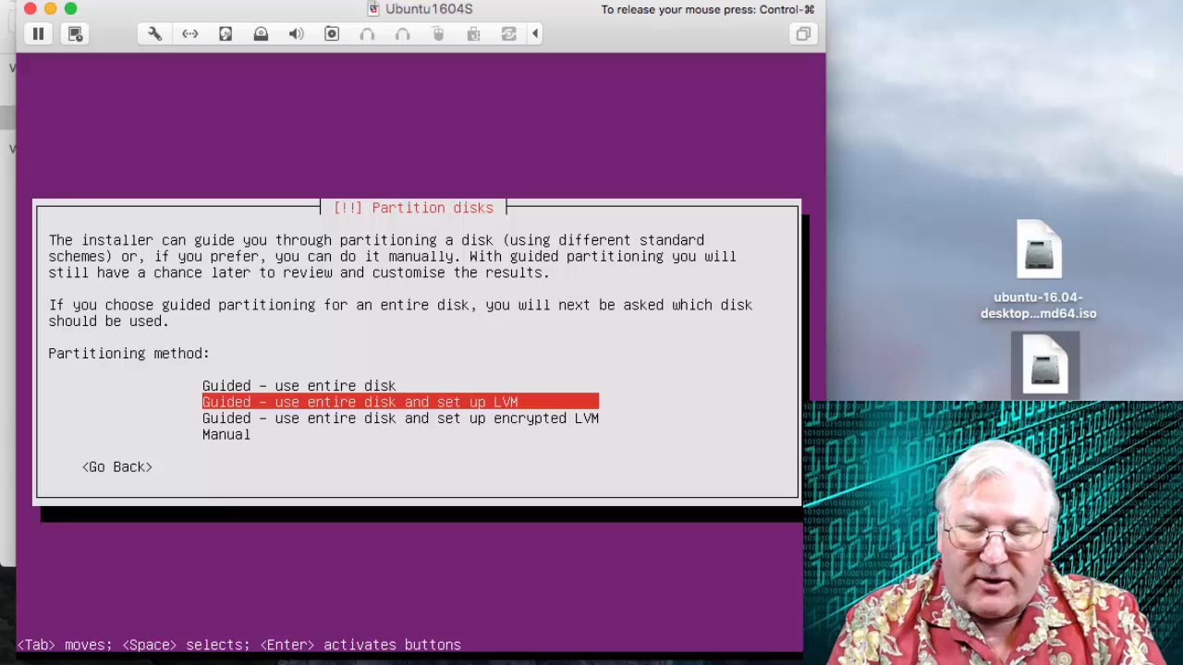
Partition the disk with Guided – use entire disk on the SCSI33 (sda) disk and write the changes.
key("Up")
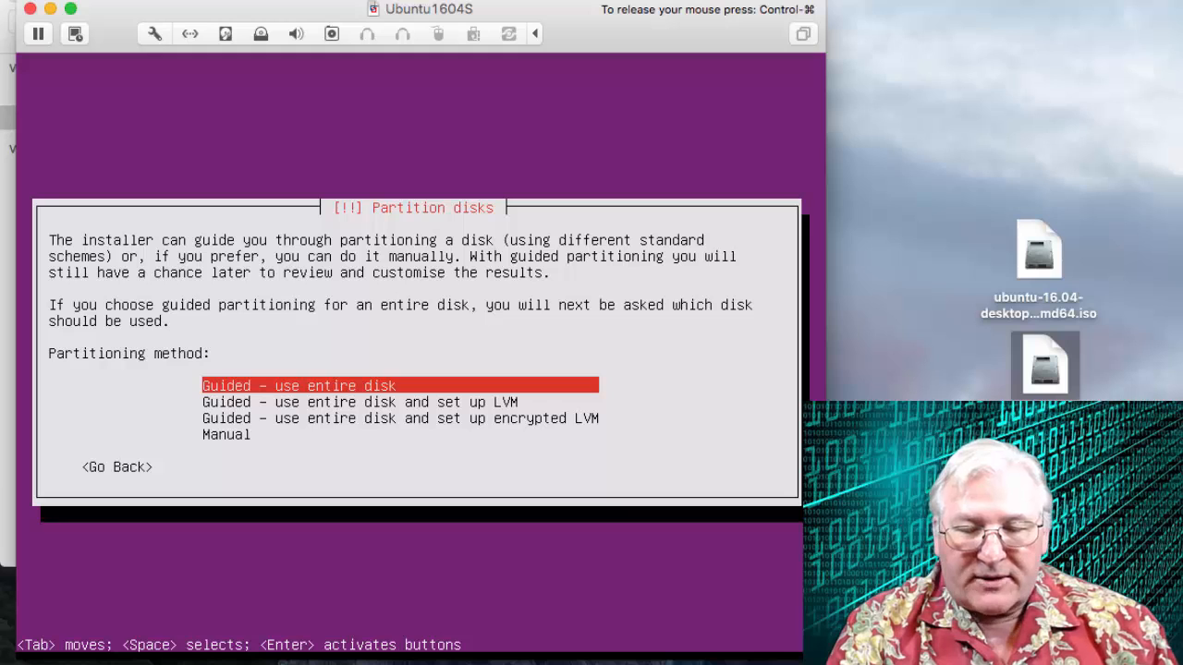
key("Return")
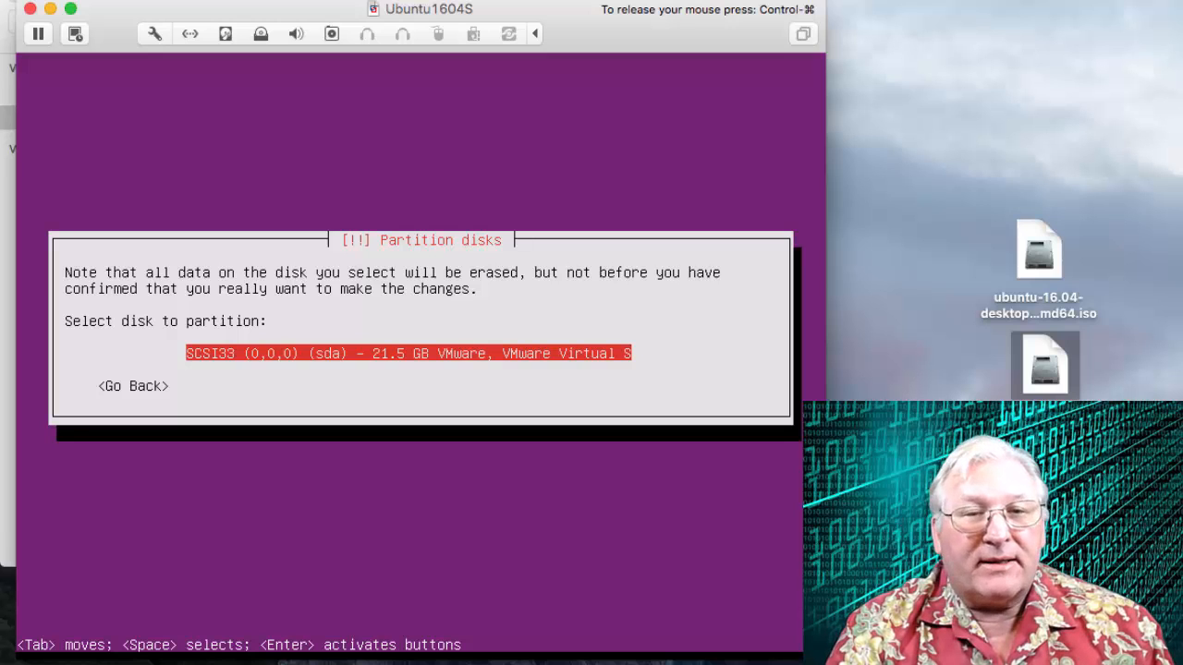
key("Return")
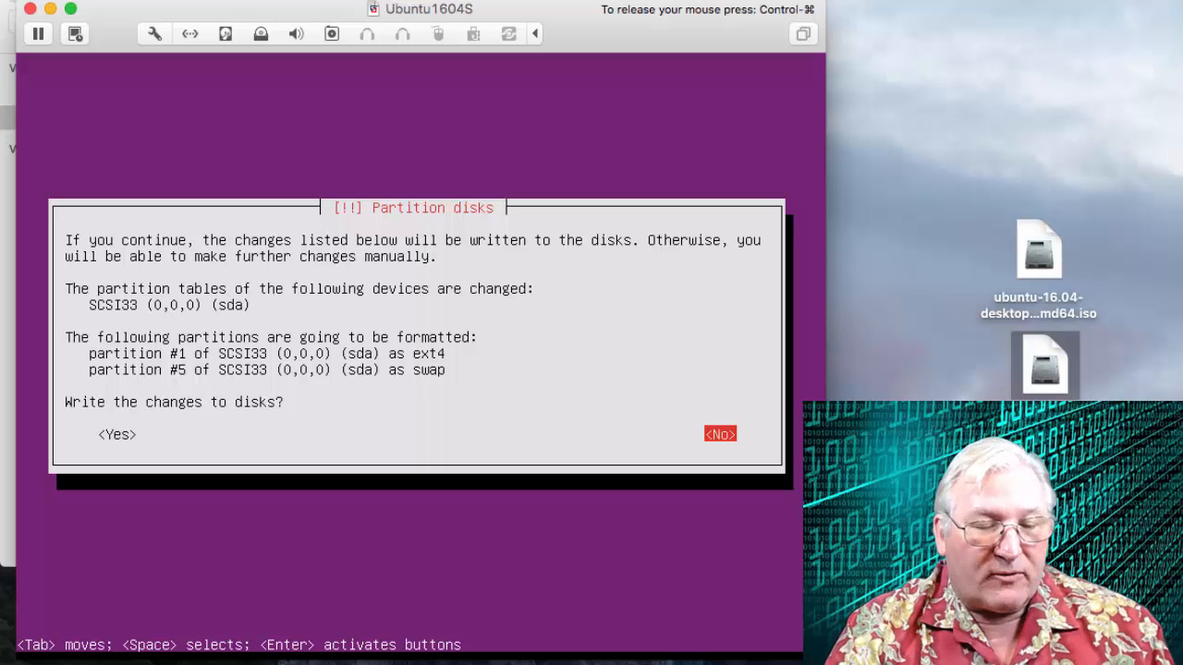
key("Tab")
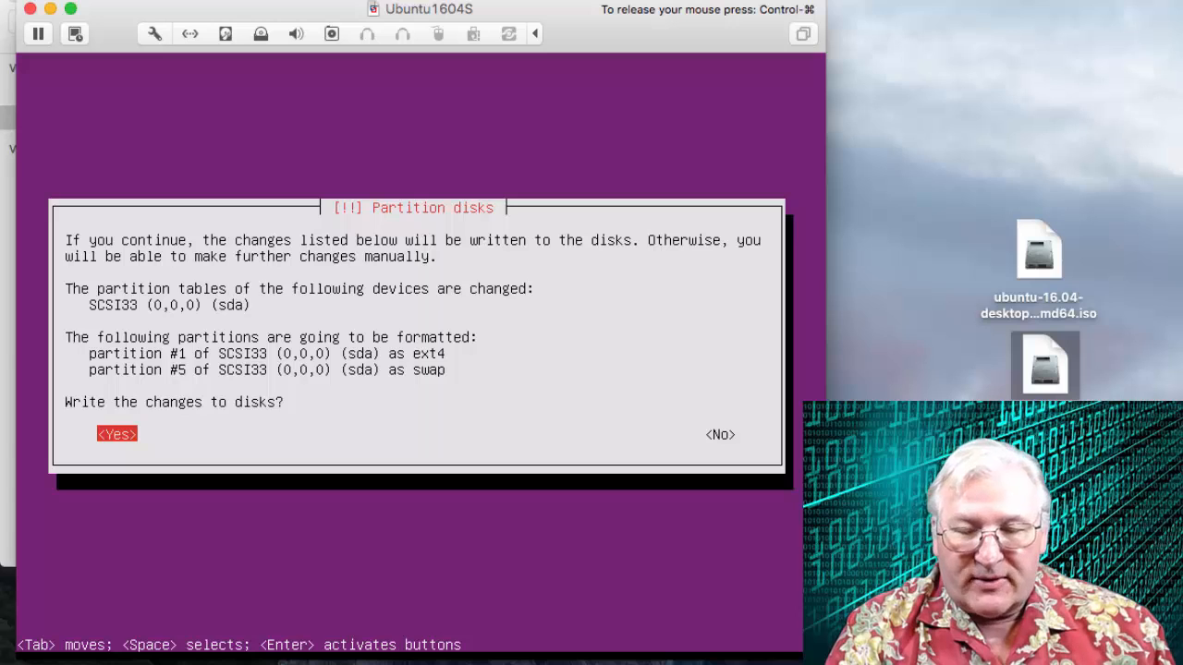
key("Return")
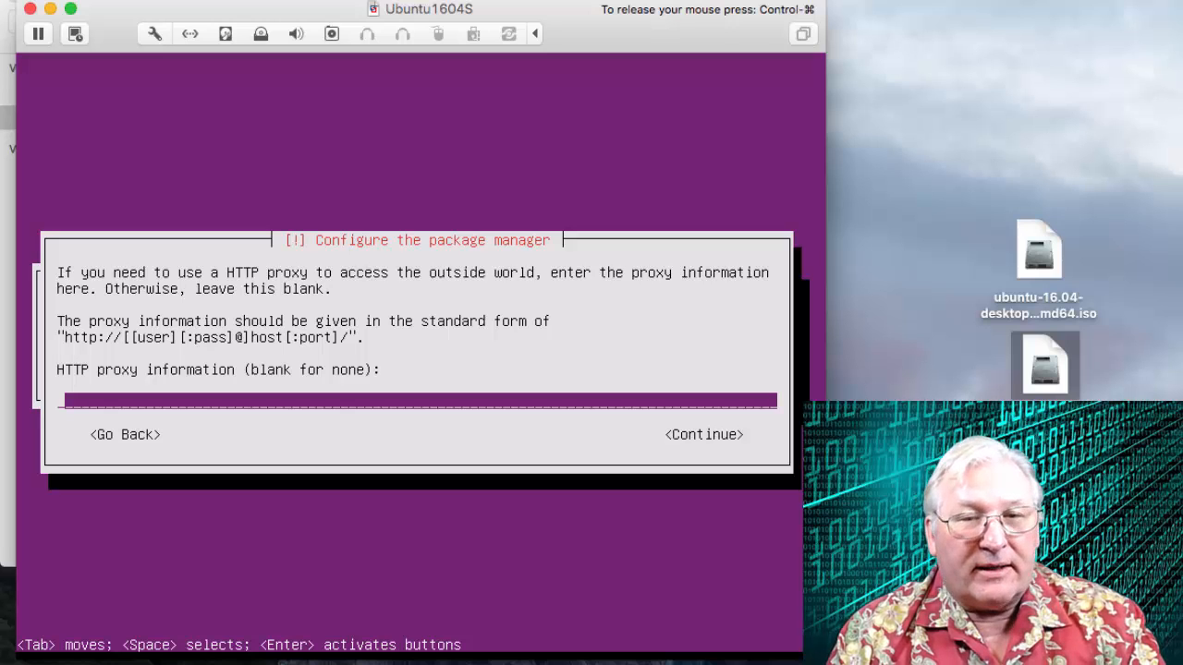
Leave the HTTP proxy information blank and continue.
key("Tab")
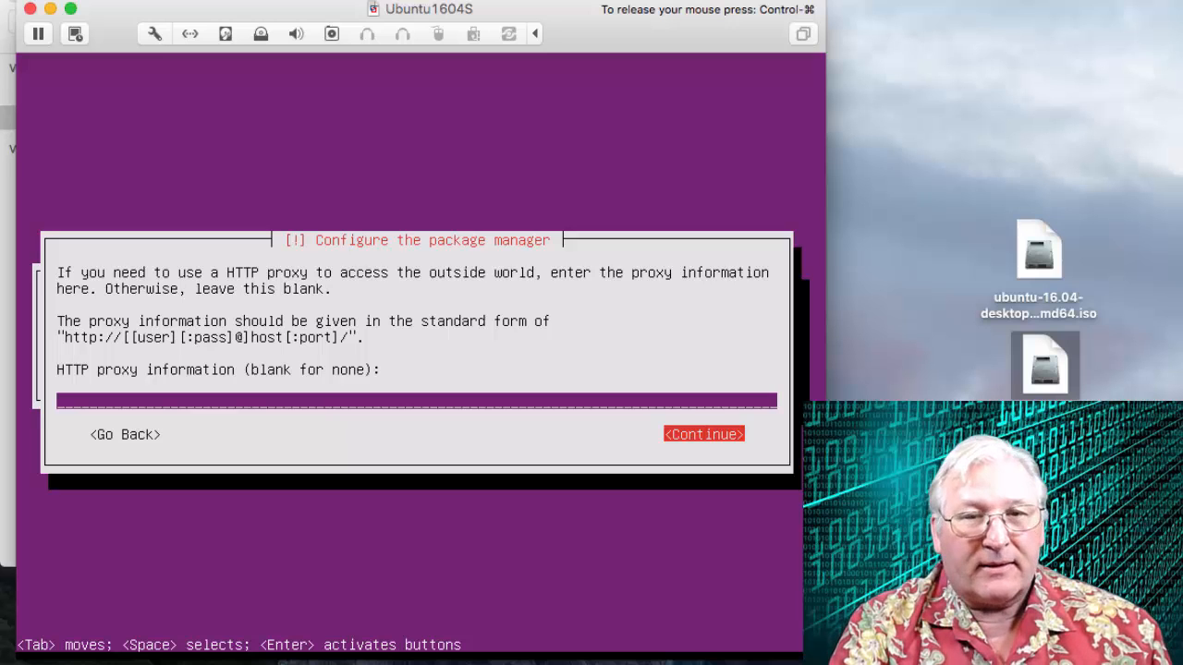
key("Return")
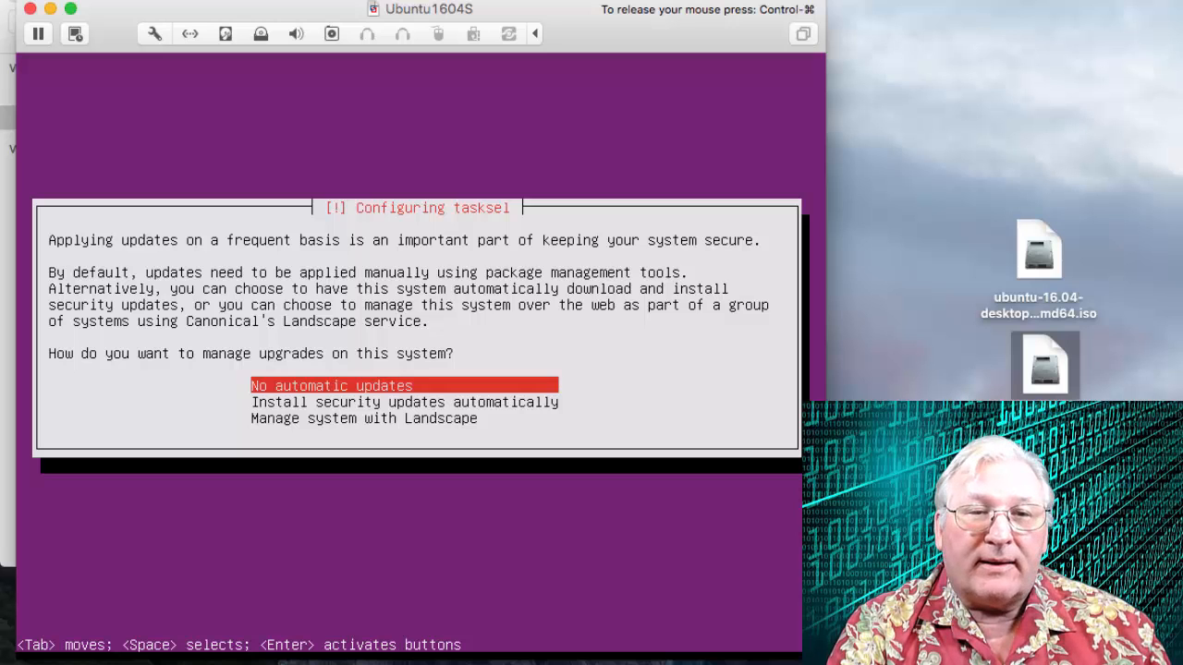
Choose no automatic updates, then mark LAMP server in the software selection list.
key("Return")
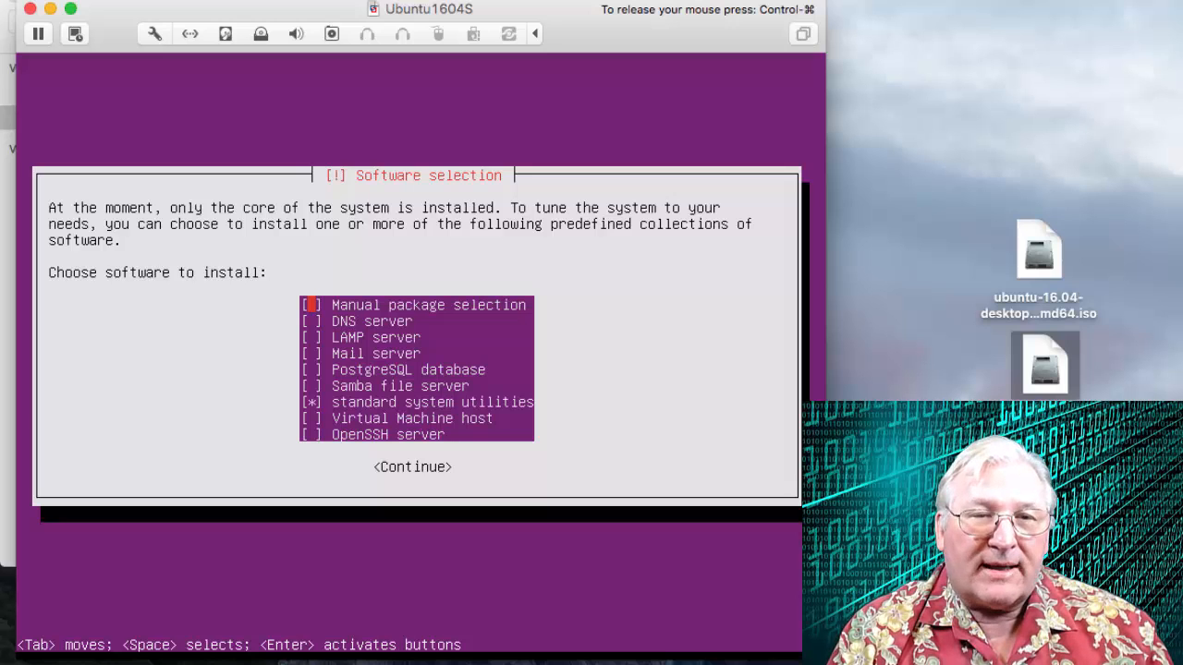
key("Down")
key("Down")
key("Down")
key("Down")
key("Down")
key("Down")
key("Down")
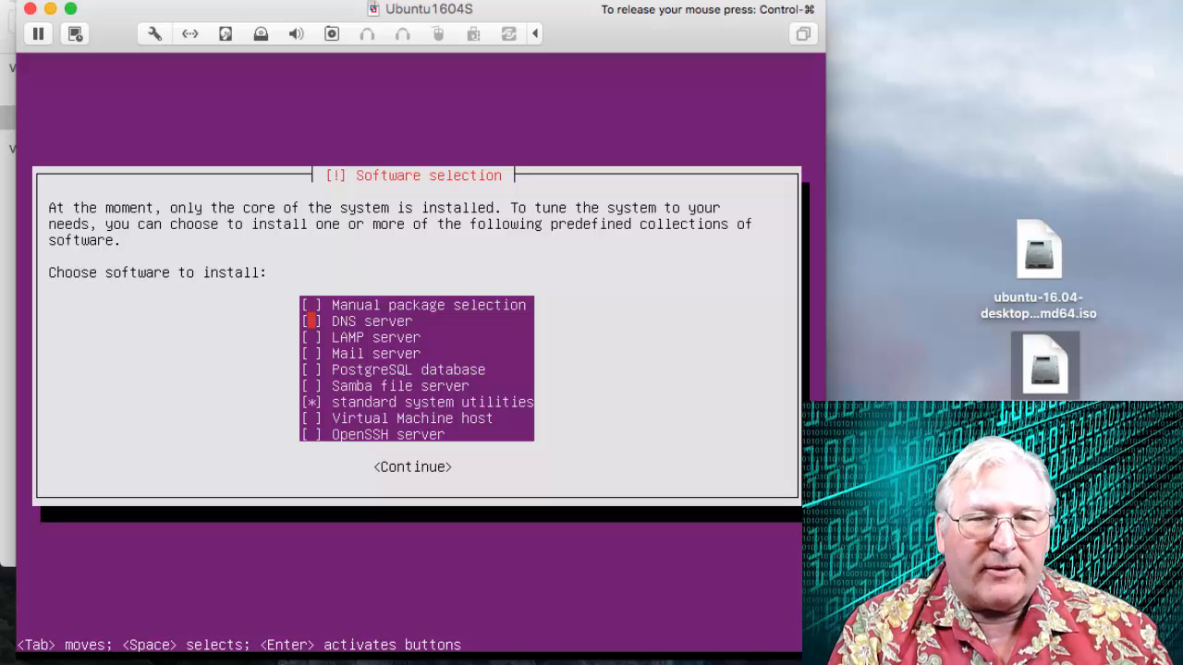
key("Up")
key("Up")
key("Up")
key("Up")
key("Up")
key("Up")
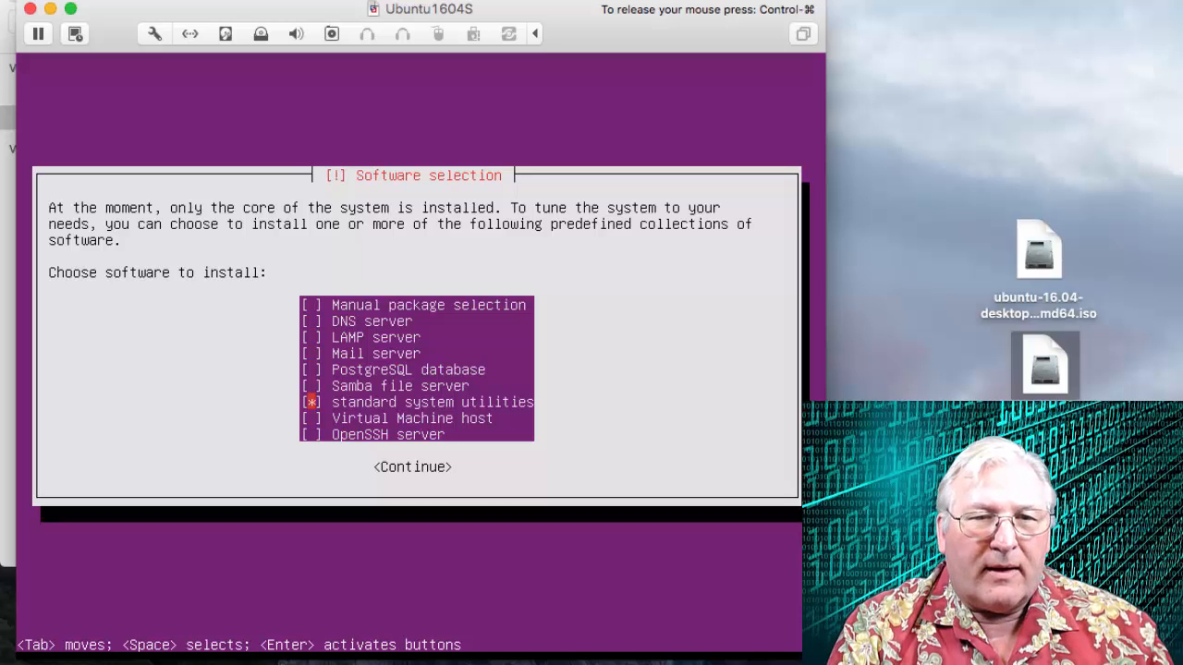
key("Up")
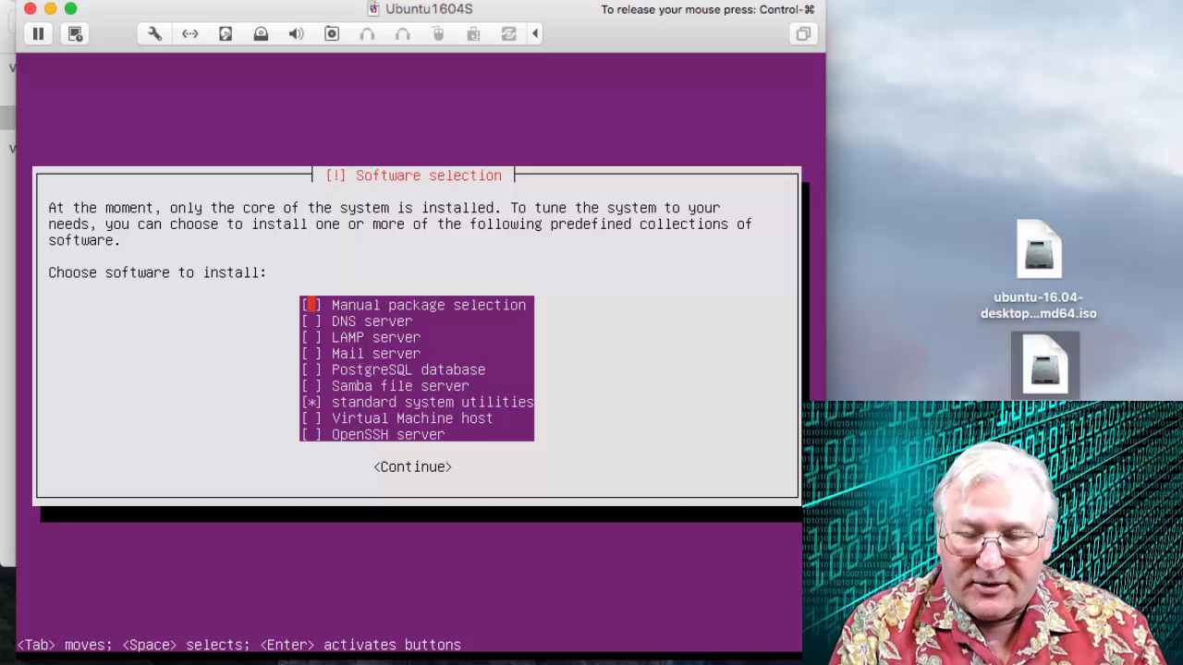
key("Down")
key("Down")
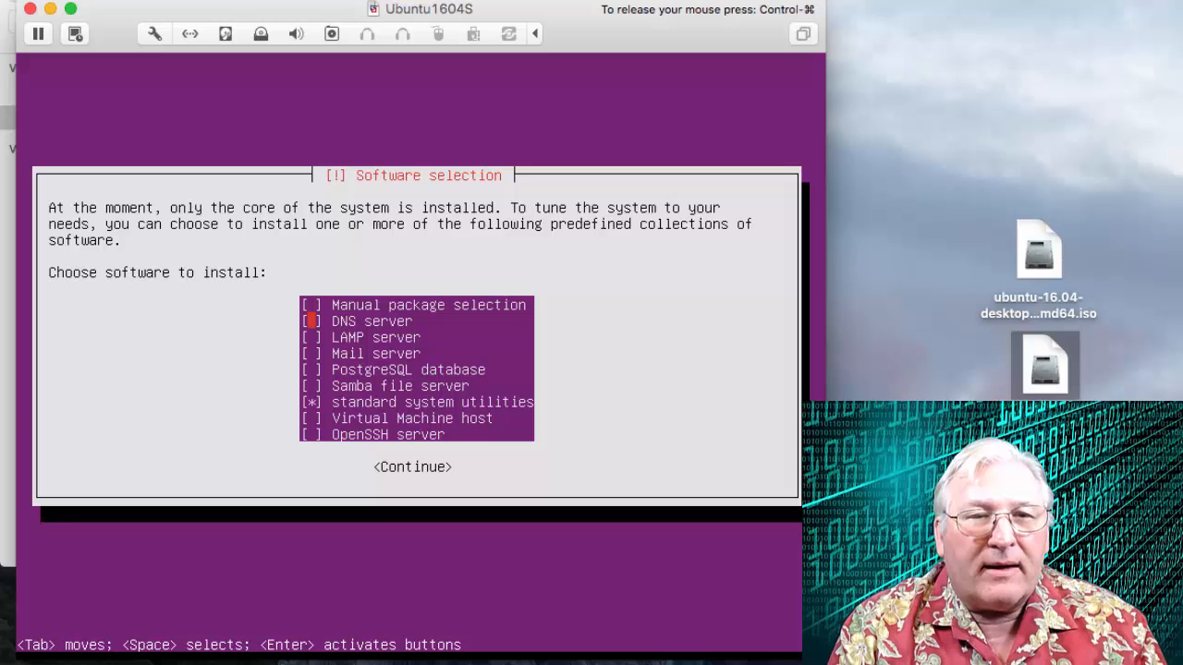
key("space")
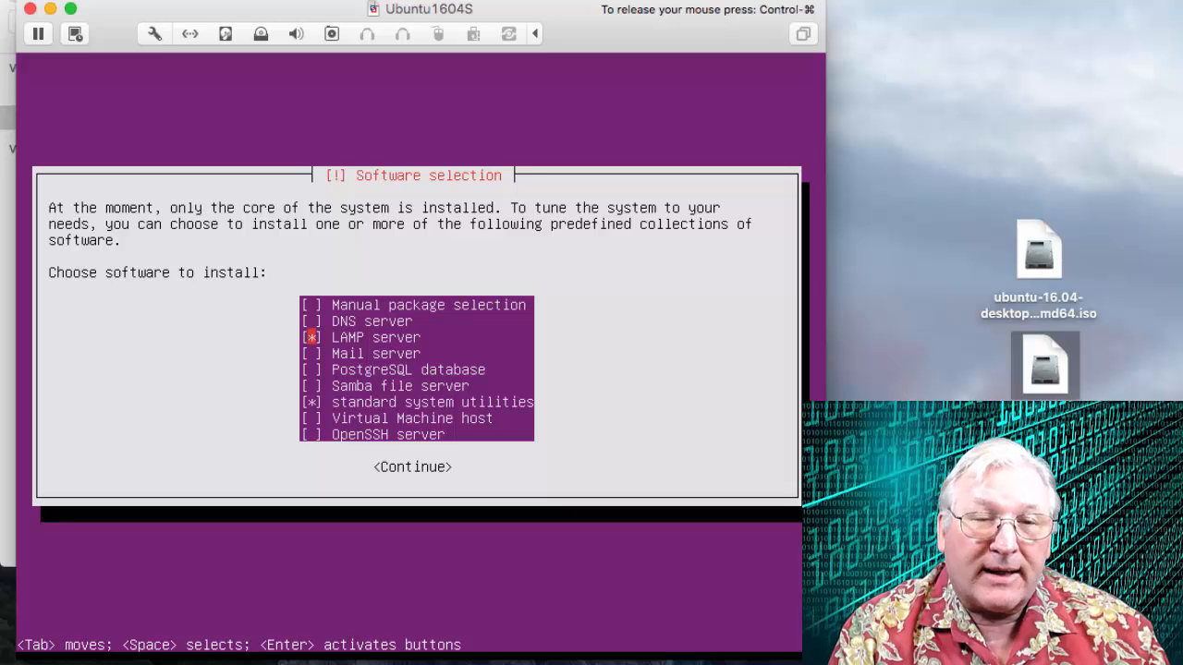
Also mark OpenSSH server and continue with the selected software.
key("Down")
key("Down")
key("Down")
key("Down")
key("Down")
key("Down")
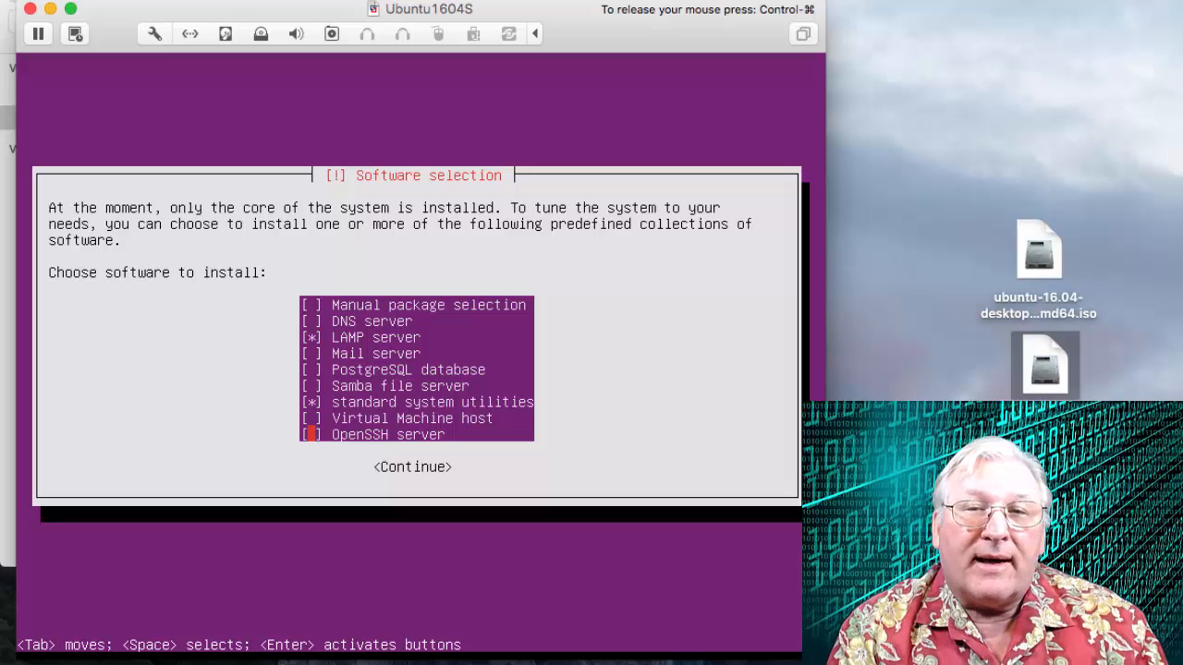
key("space")
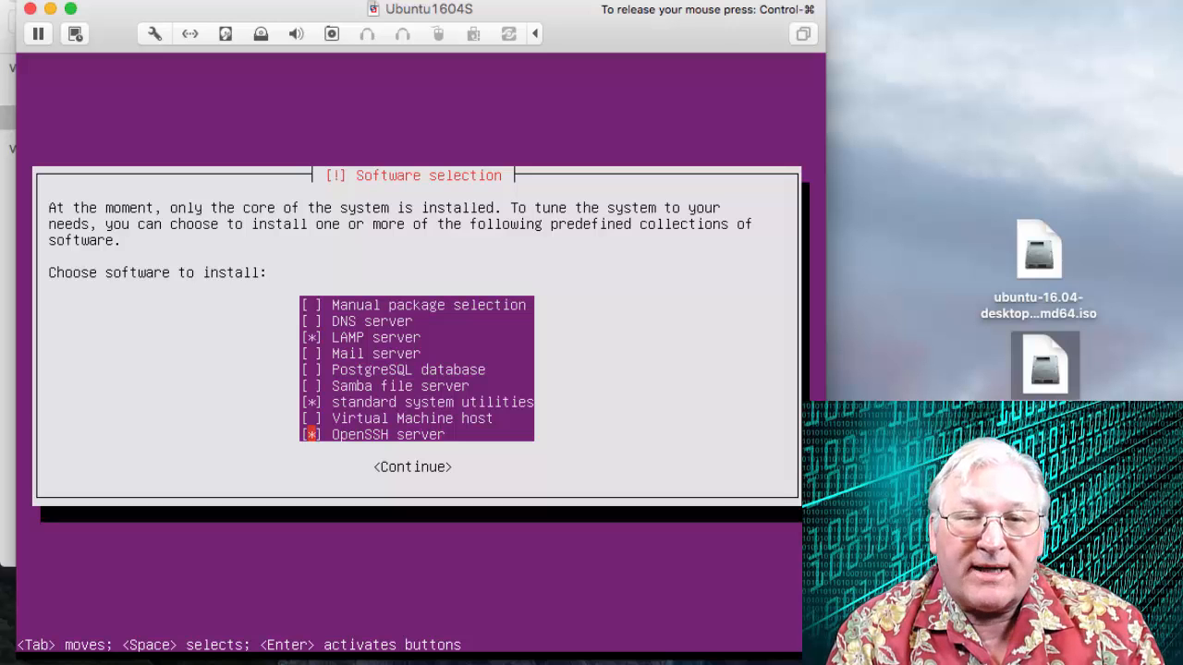
key("Tab")
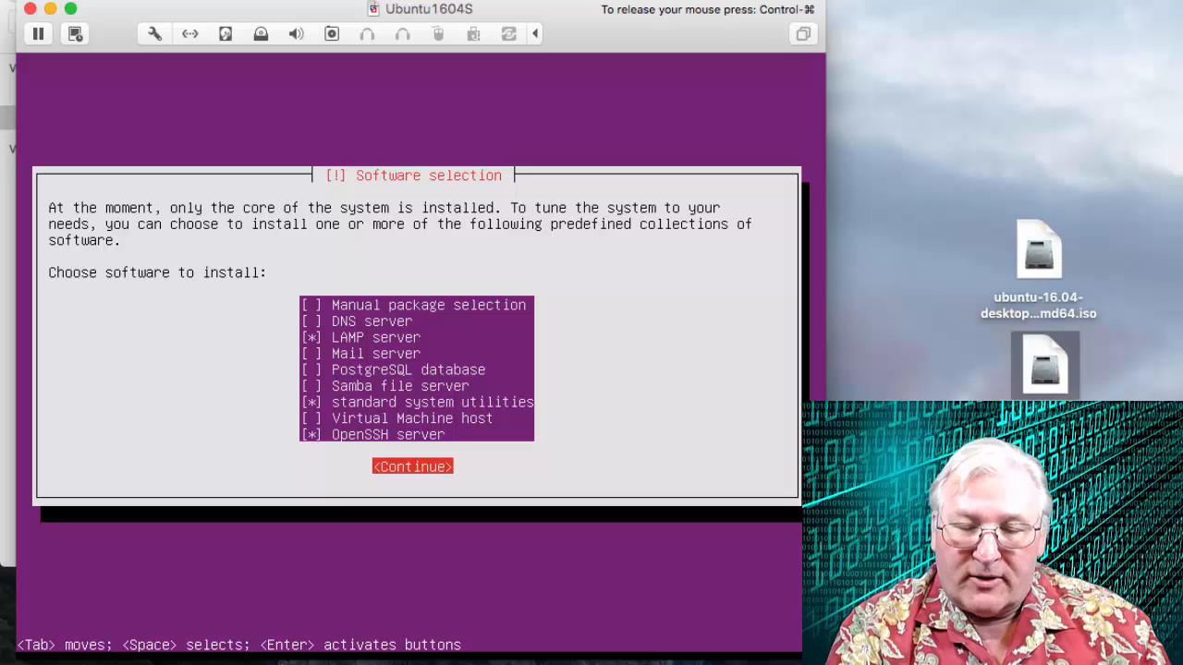
key("Return")
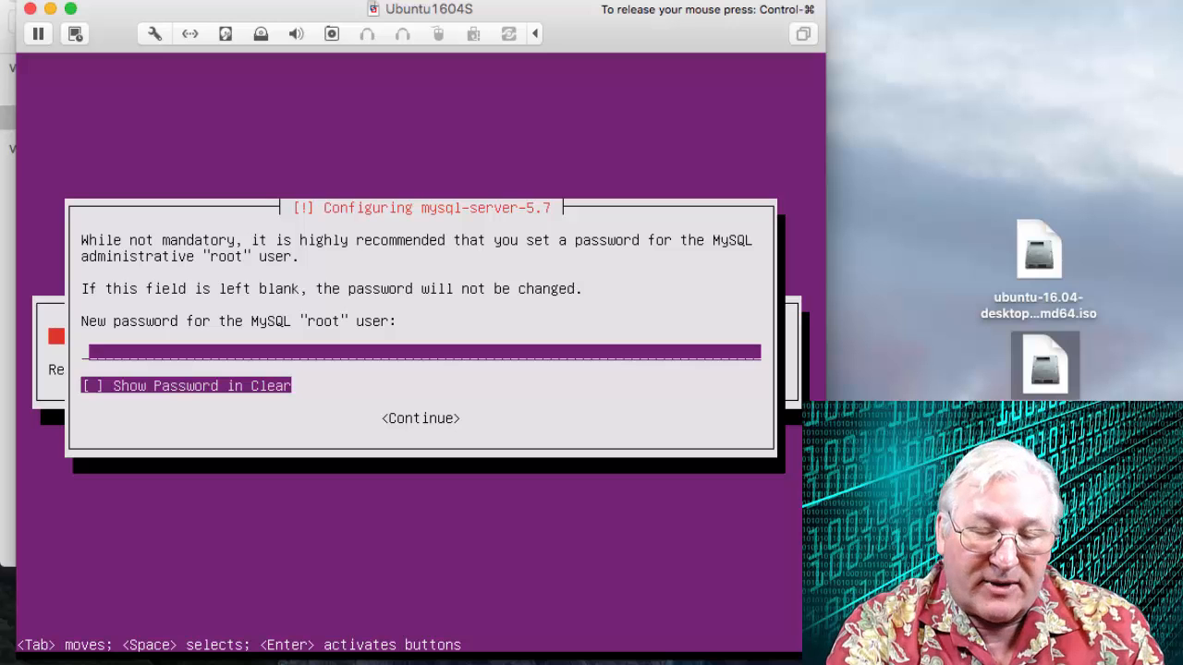
Enter a new password for the MySQL root user and continue.
type("*")
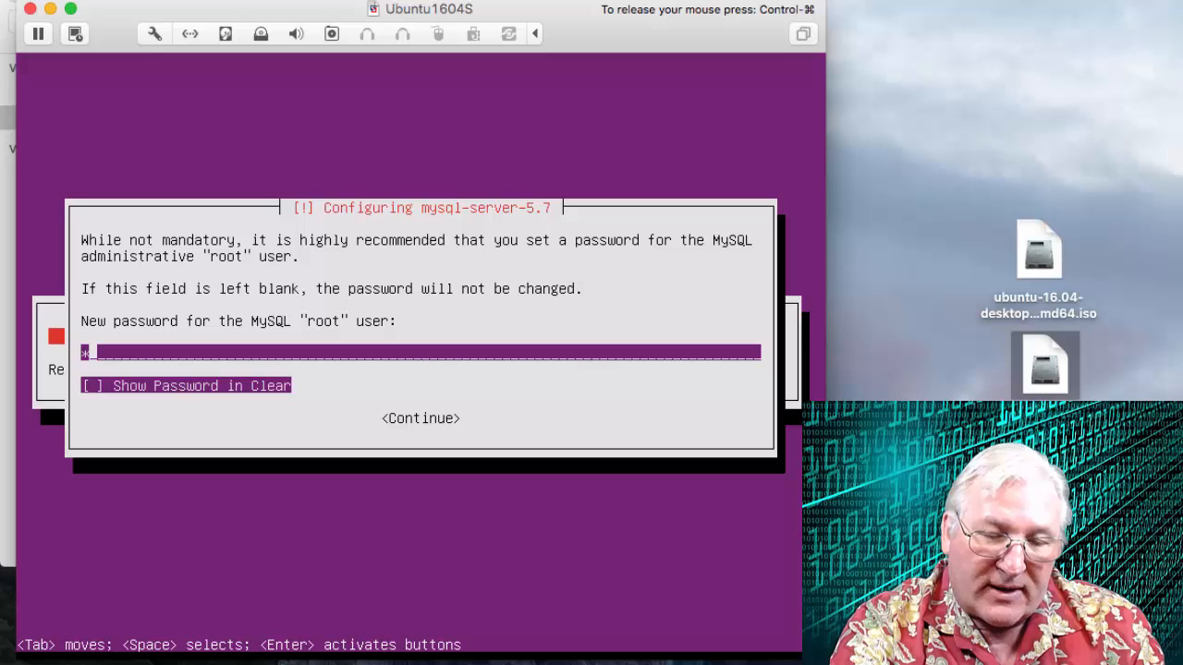
type("****")
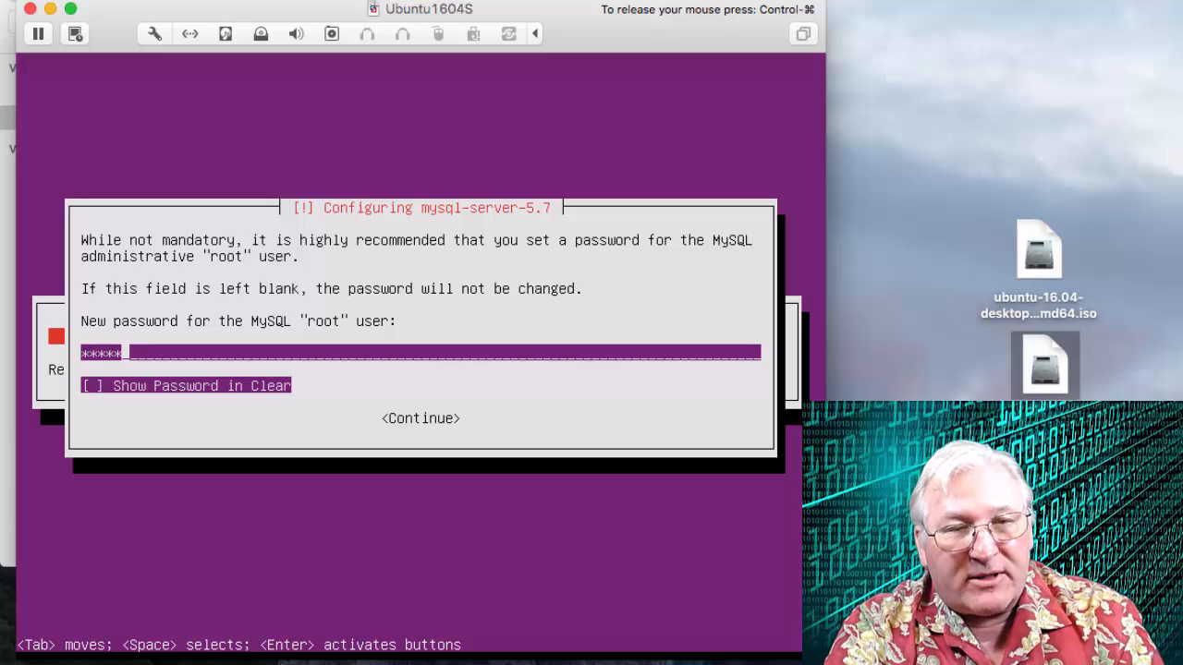
key("Tab")
key("Tab")
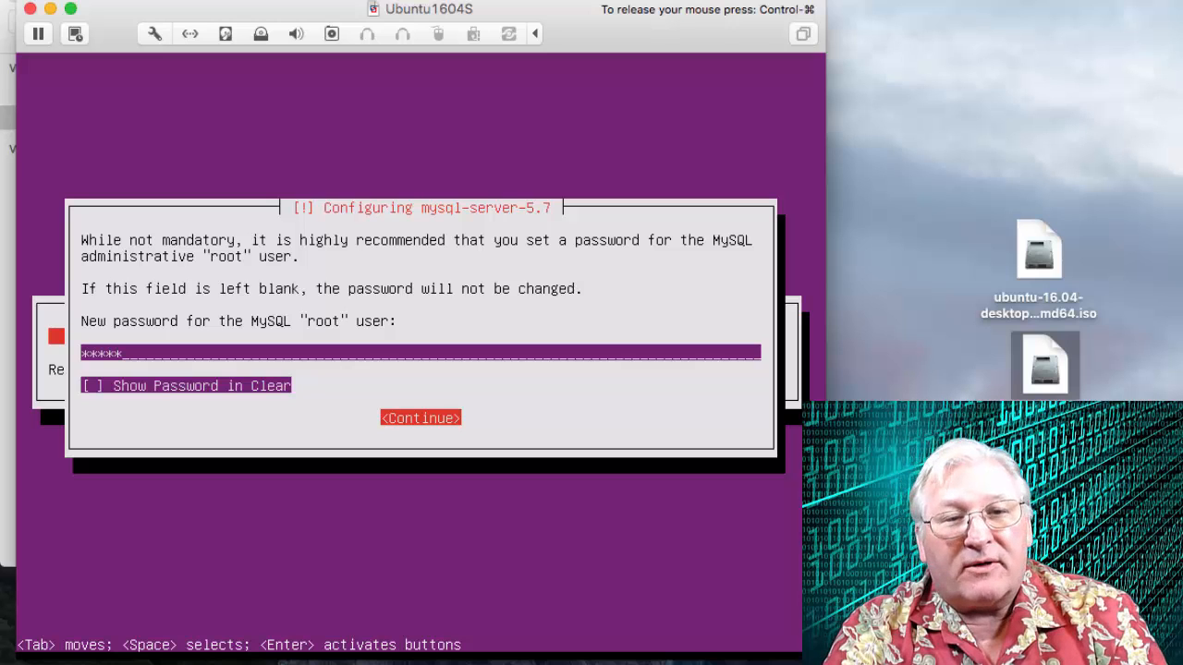
key("Return")
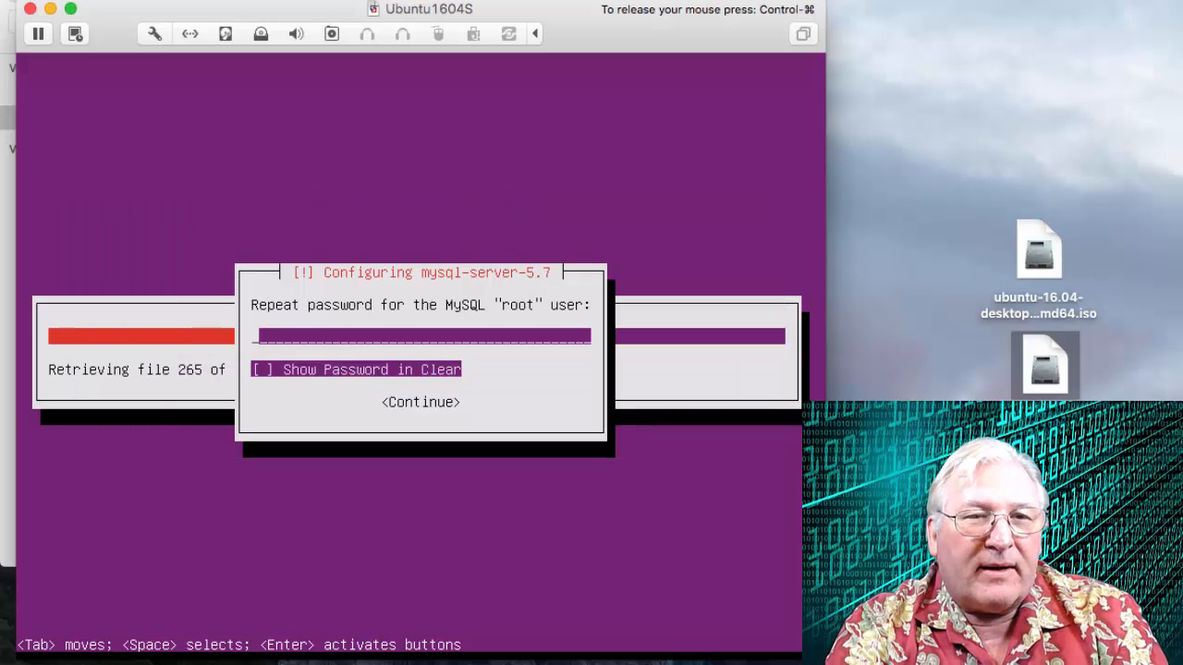
Repeat the MySQL root user's password to confirm it and continue.
type("*")
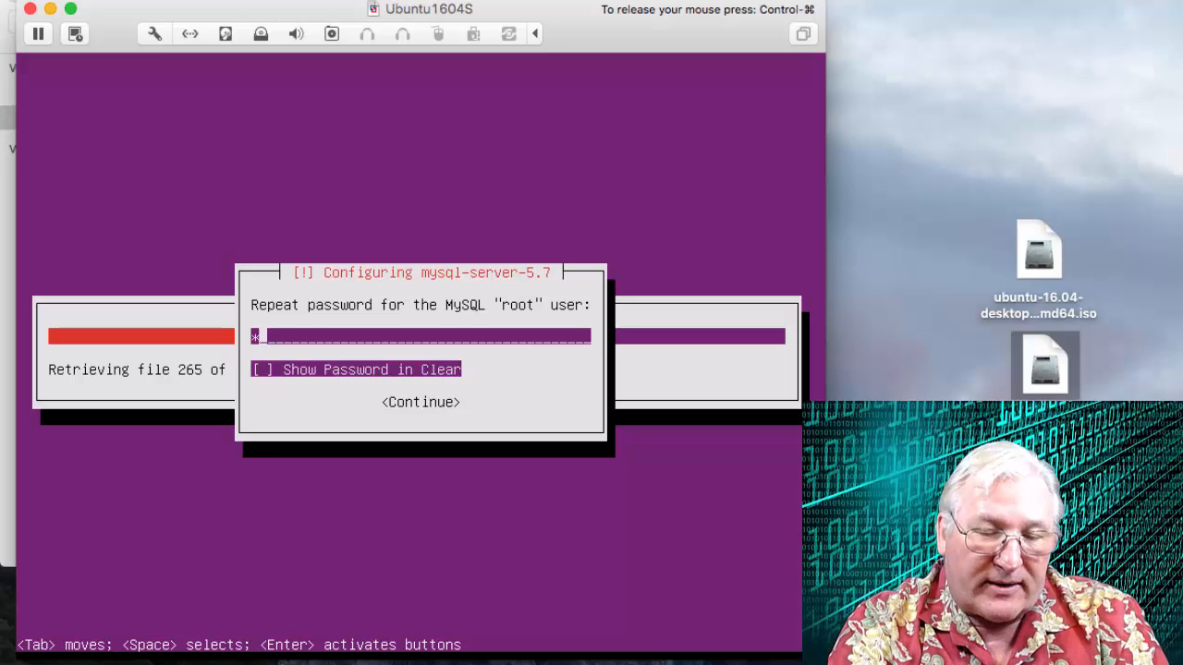
type("**")
key("BackSpace")
key("BackSpace")
key("BackSpace")
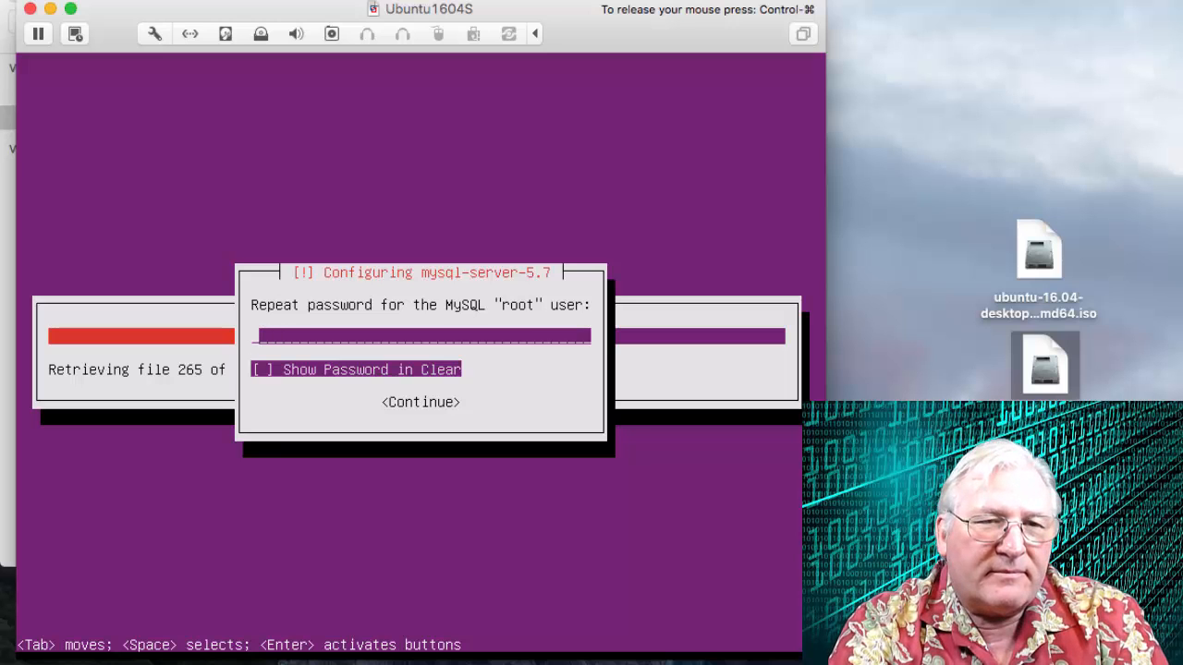
type("*****")
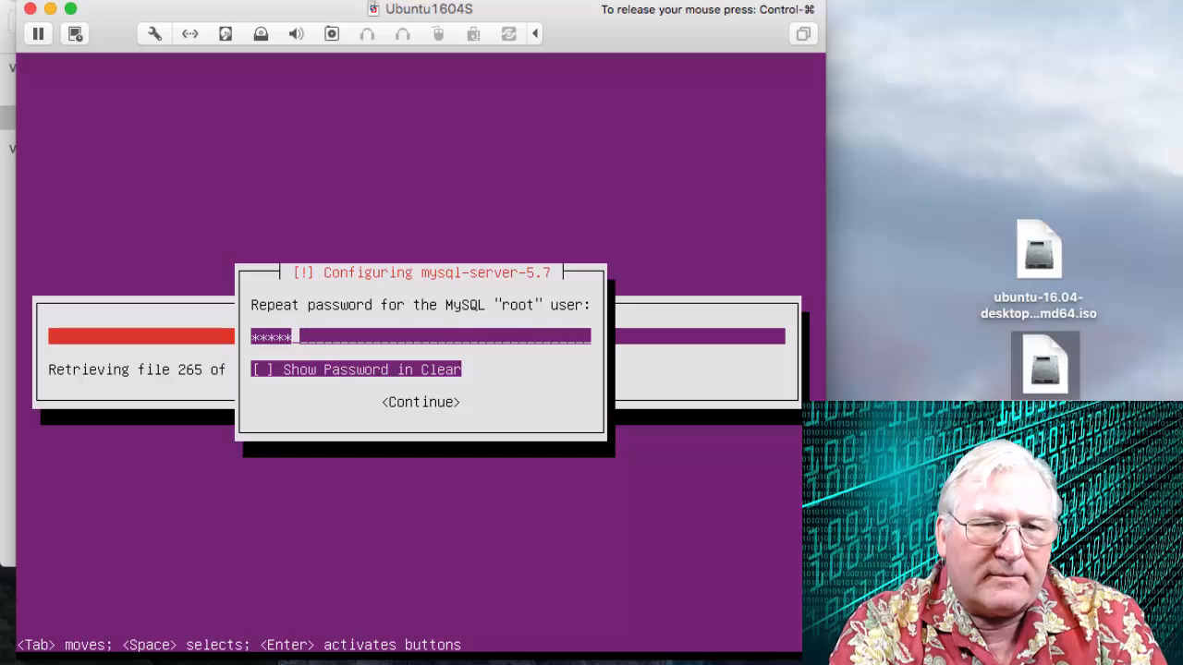
key("Tab")
key("Tab")
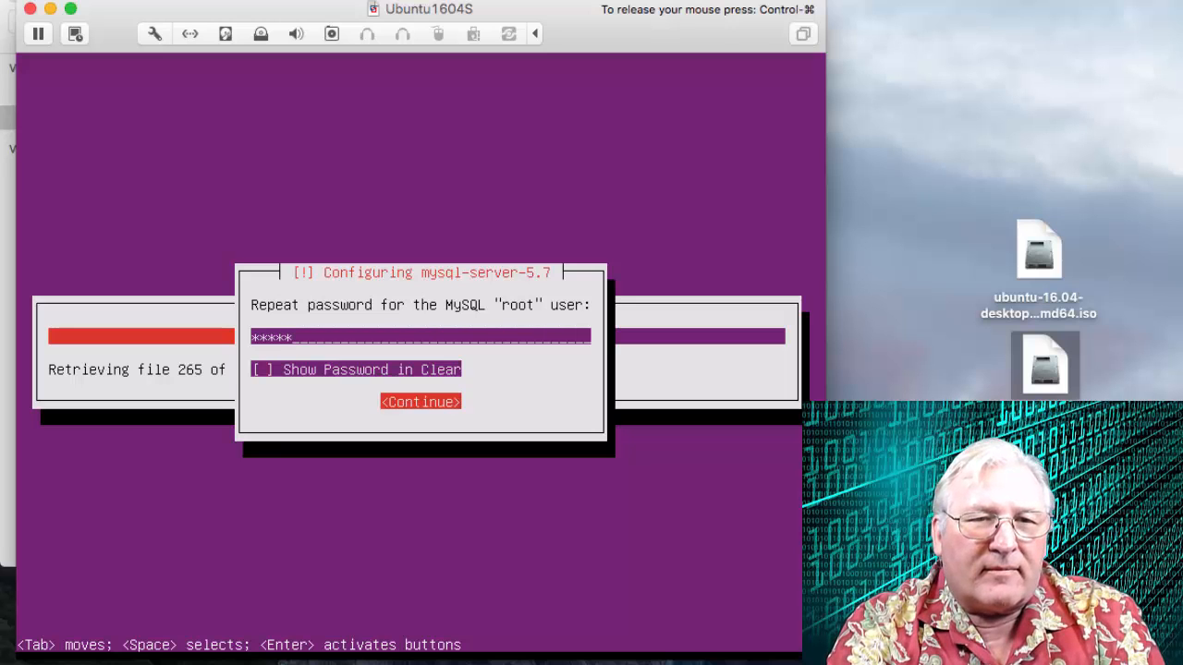
key("Return")
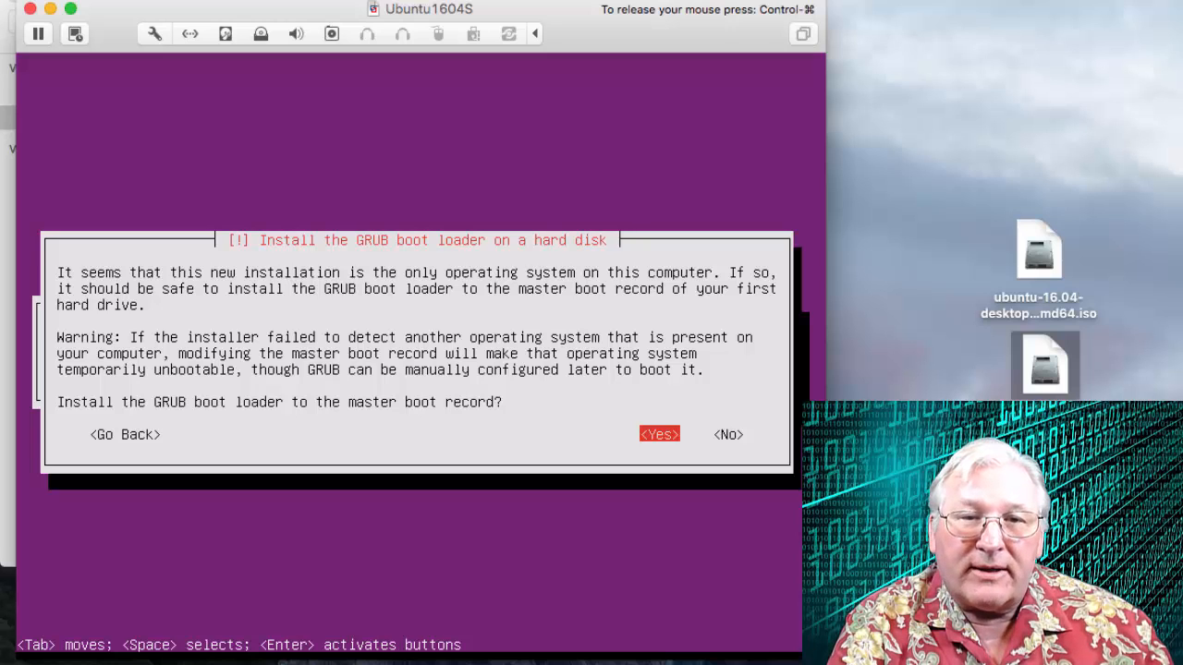
Install the GRUB boot loader to the master boot record and finish the installation.
key("Return")
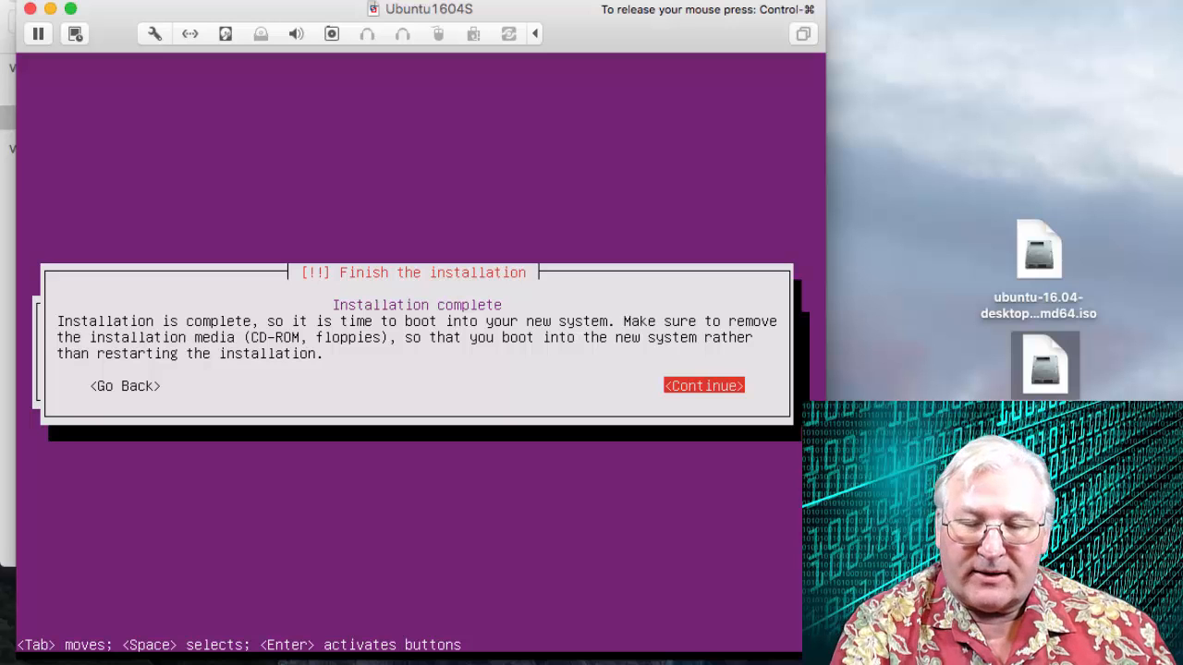
key("Return")
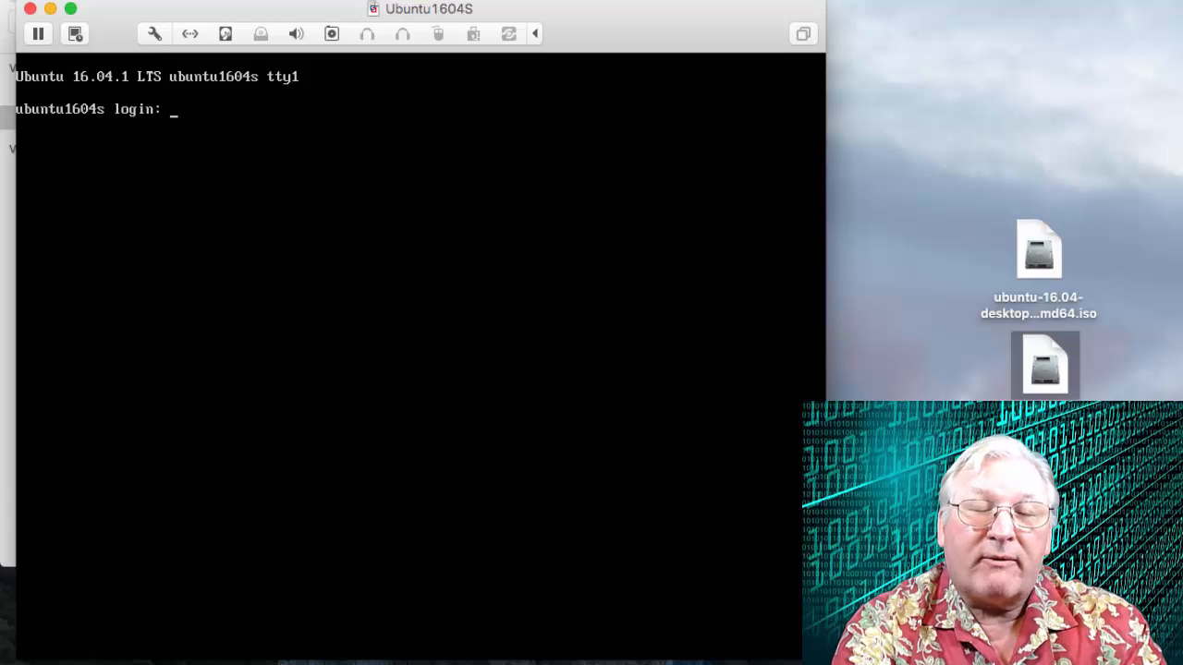
Log in to the newly booted server as user1.
type("user1")
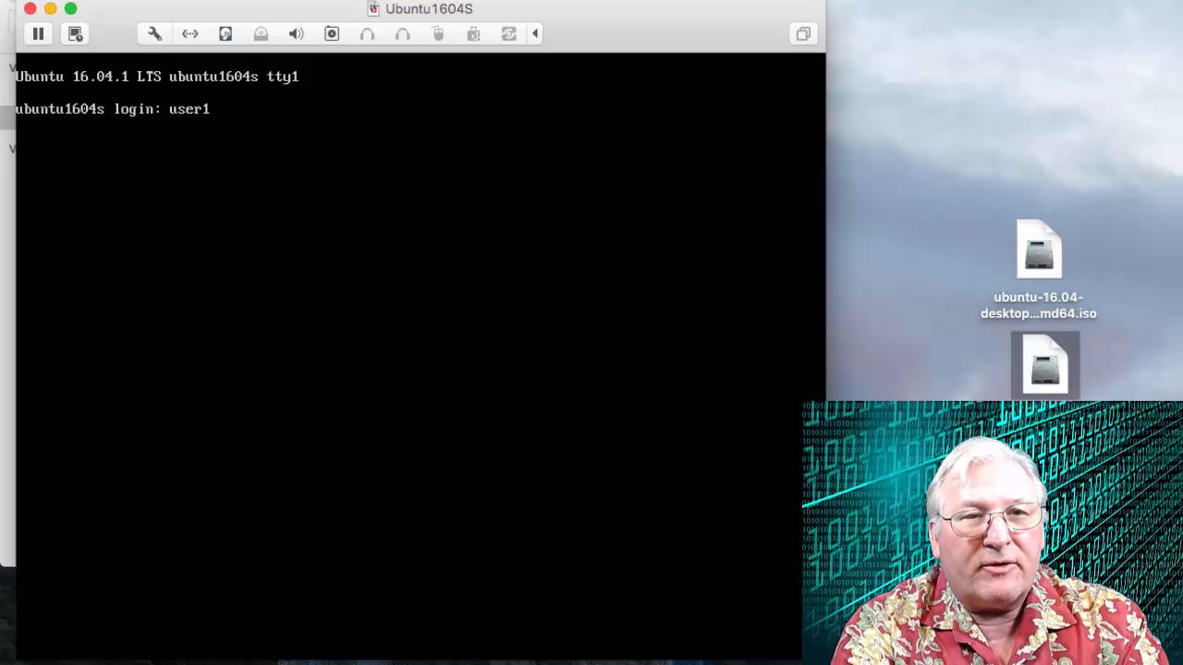
key("Return")
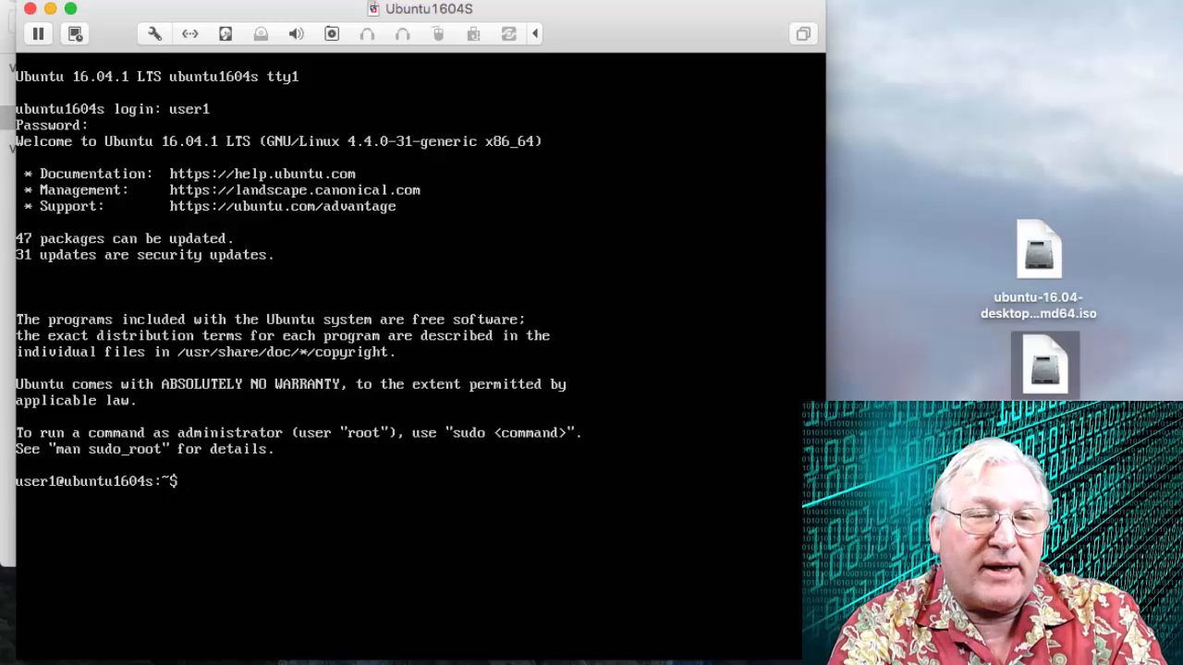
Power off the server with sudo shutdown -P now, supplying the user's sudo password.
type("sudo")
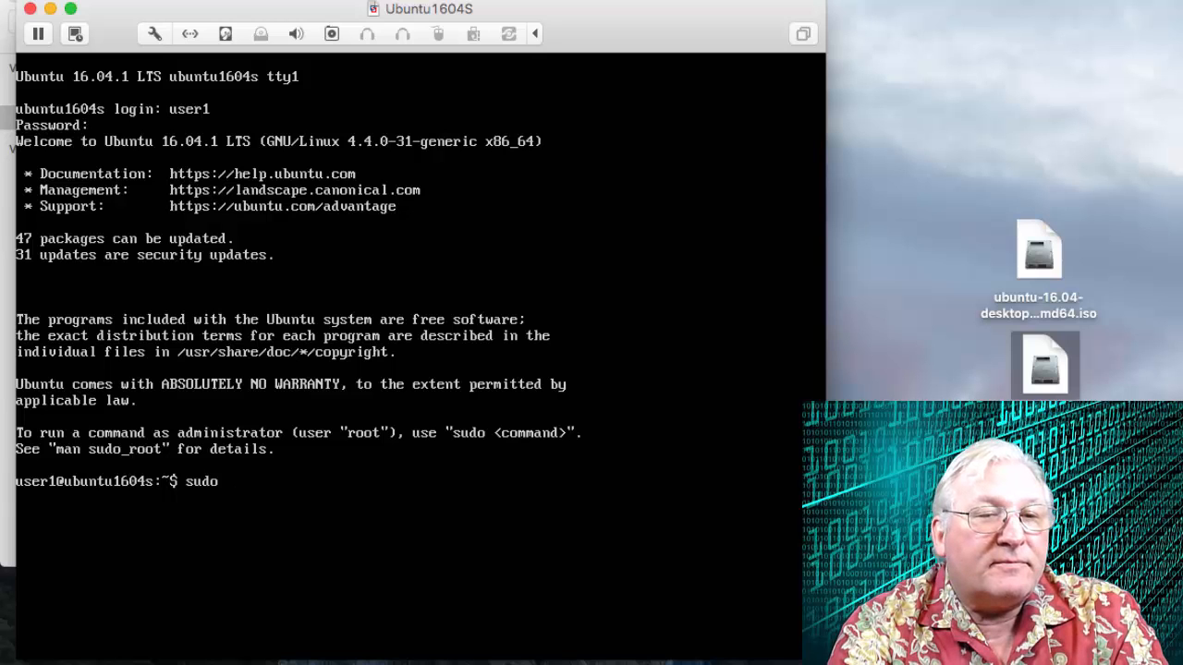
type("shutdown")
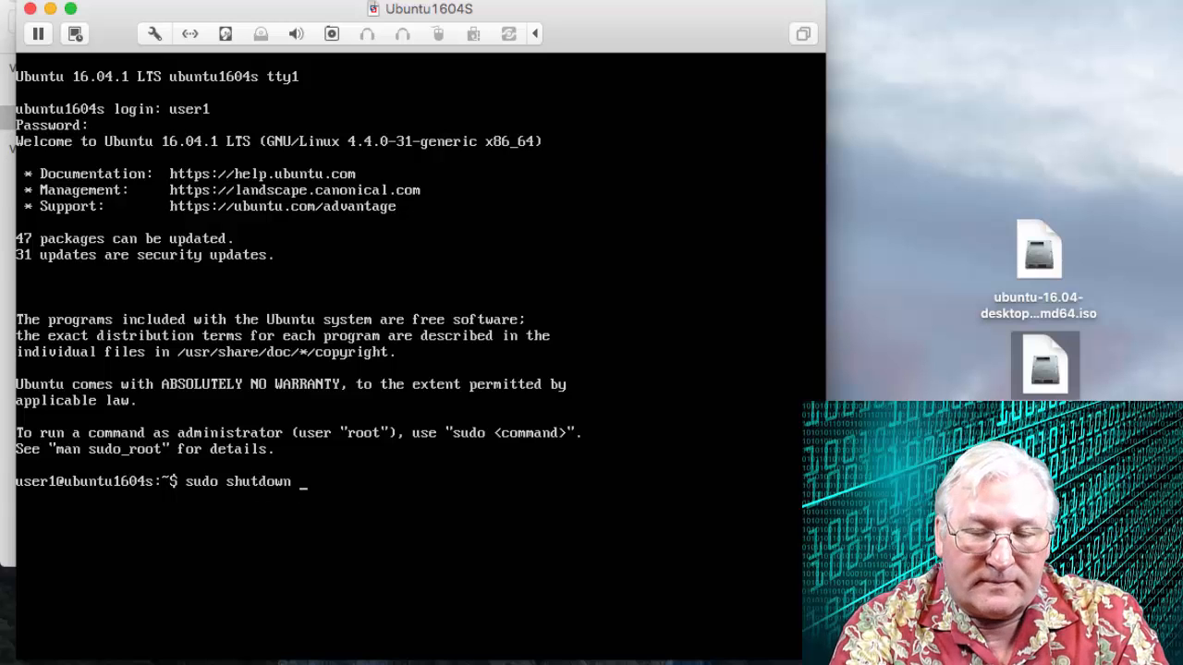
type(" -P")
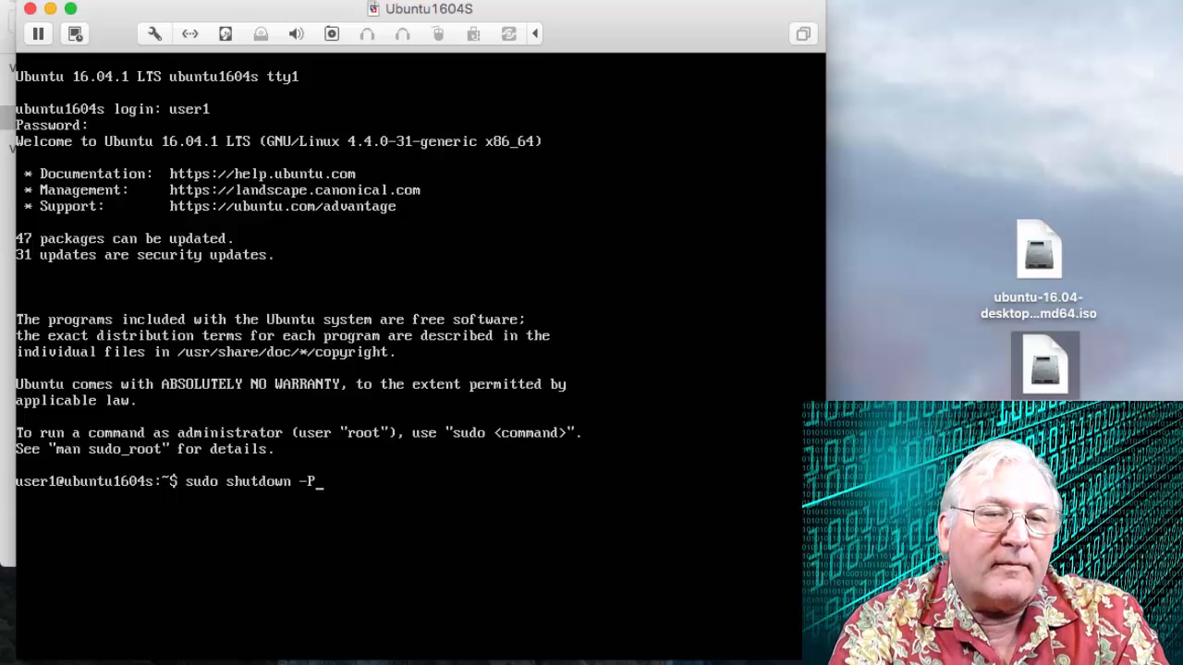
type(" now")
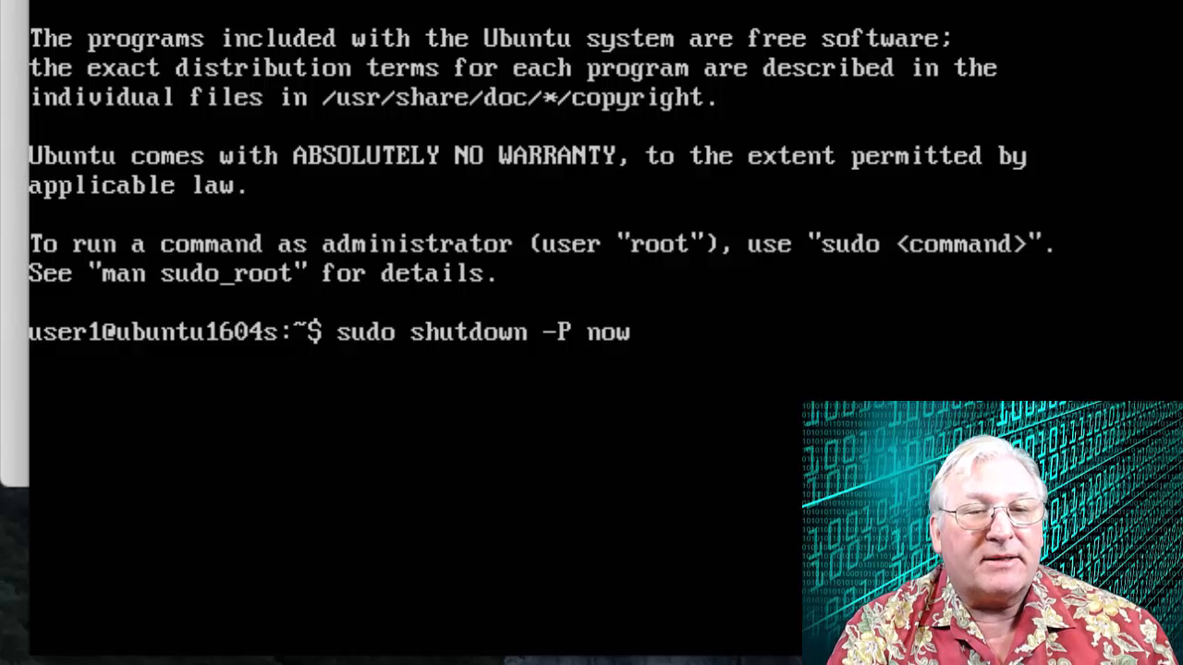
key("Return")
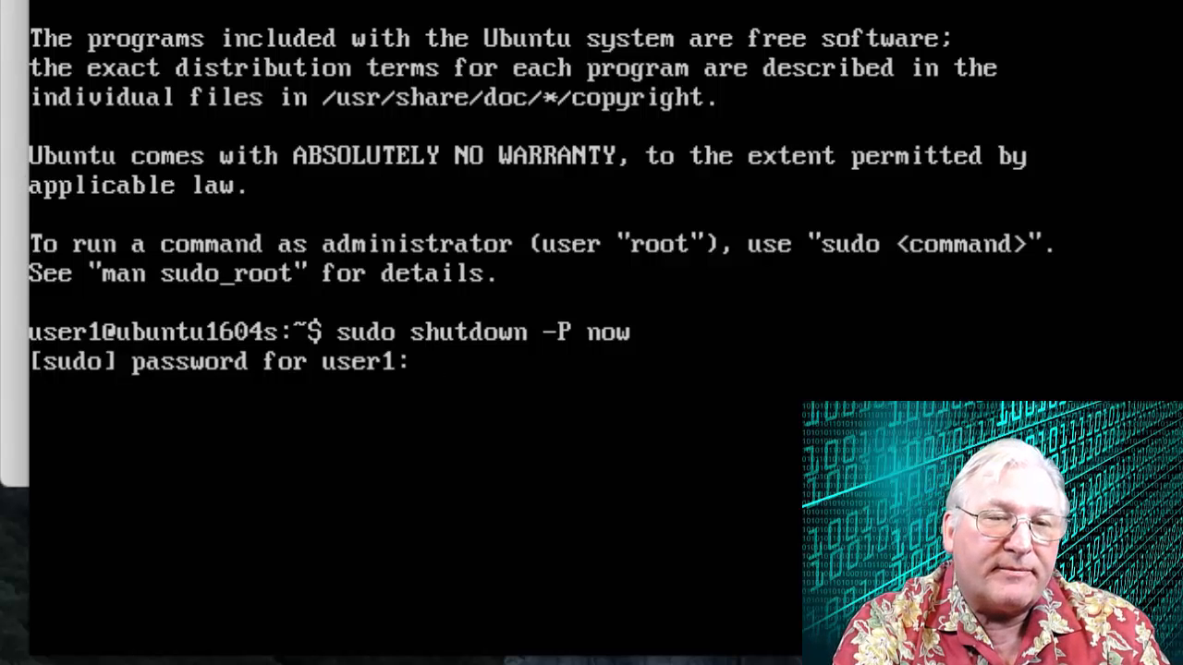
key("Return")
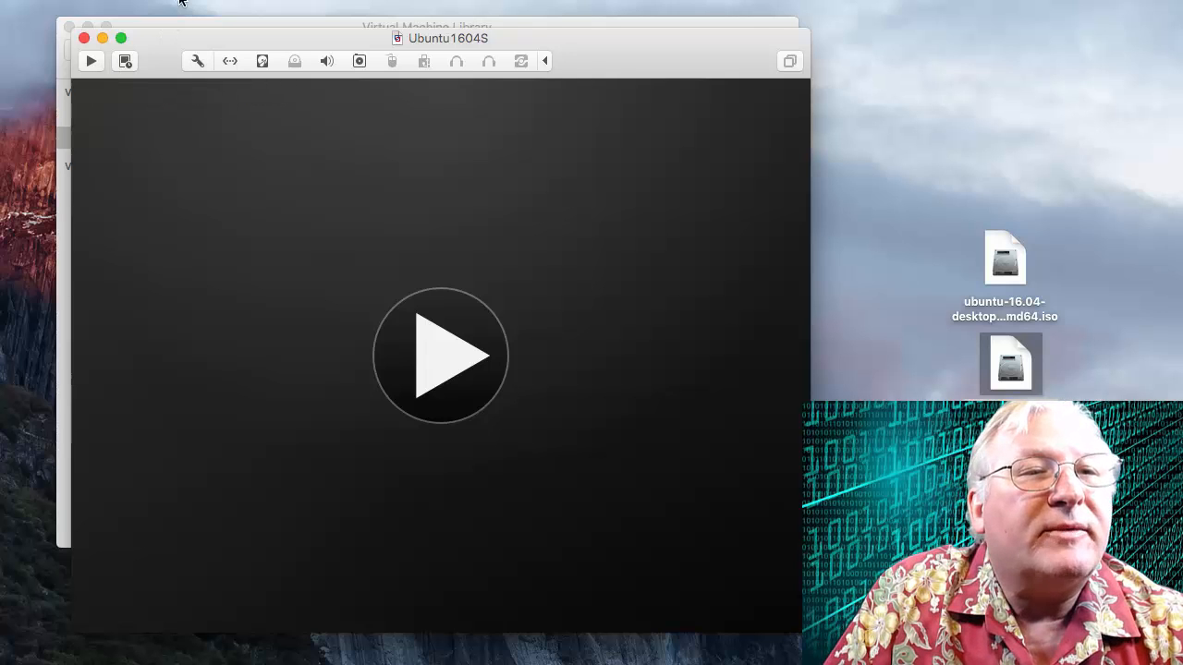
Open the virtual machine's Snapshots window to review it, then close it.
left_click(249, 0)
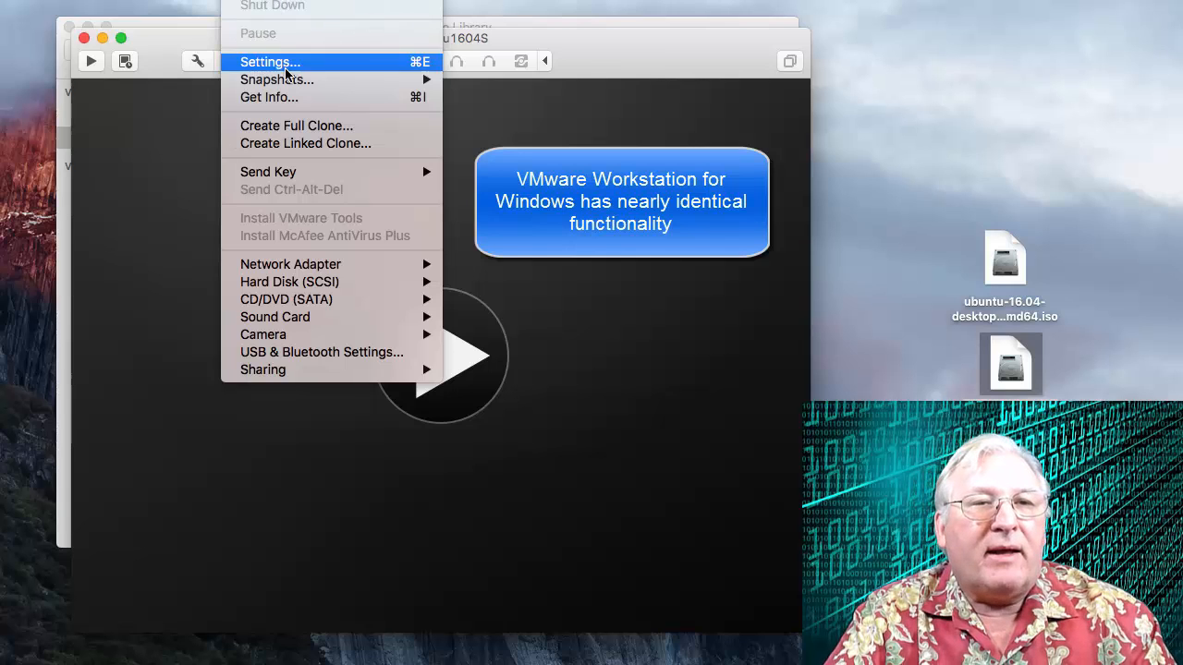
mouse_move(287, 81)
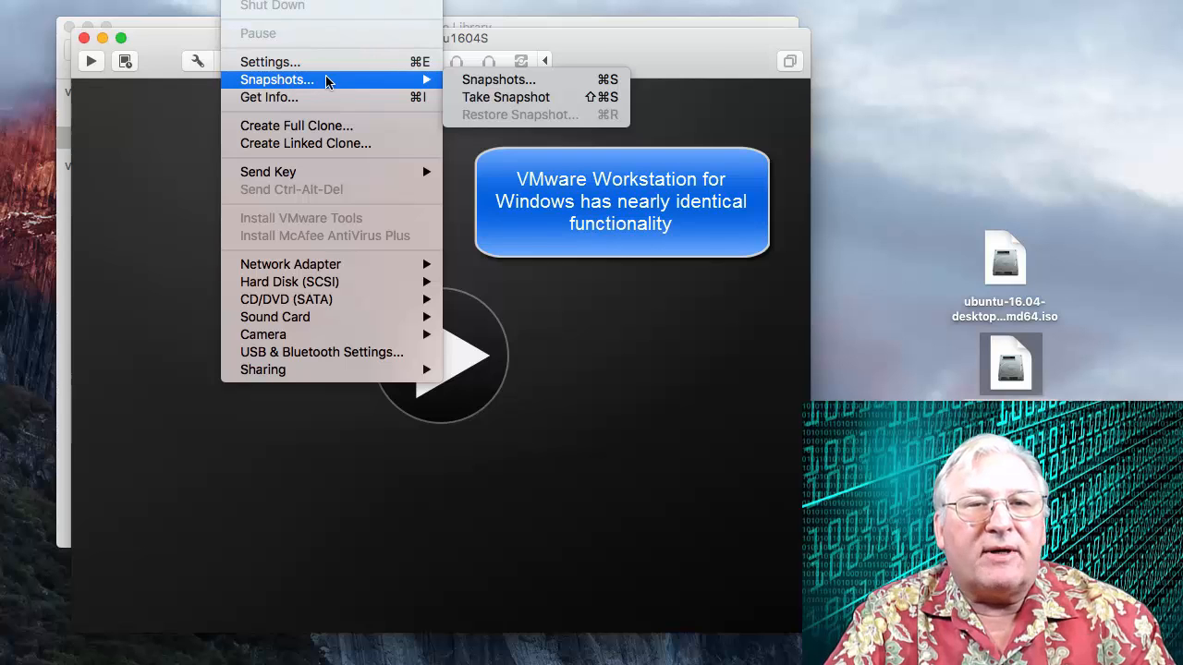
left_click(495, 83)
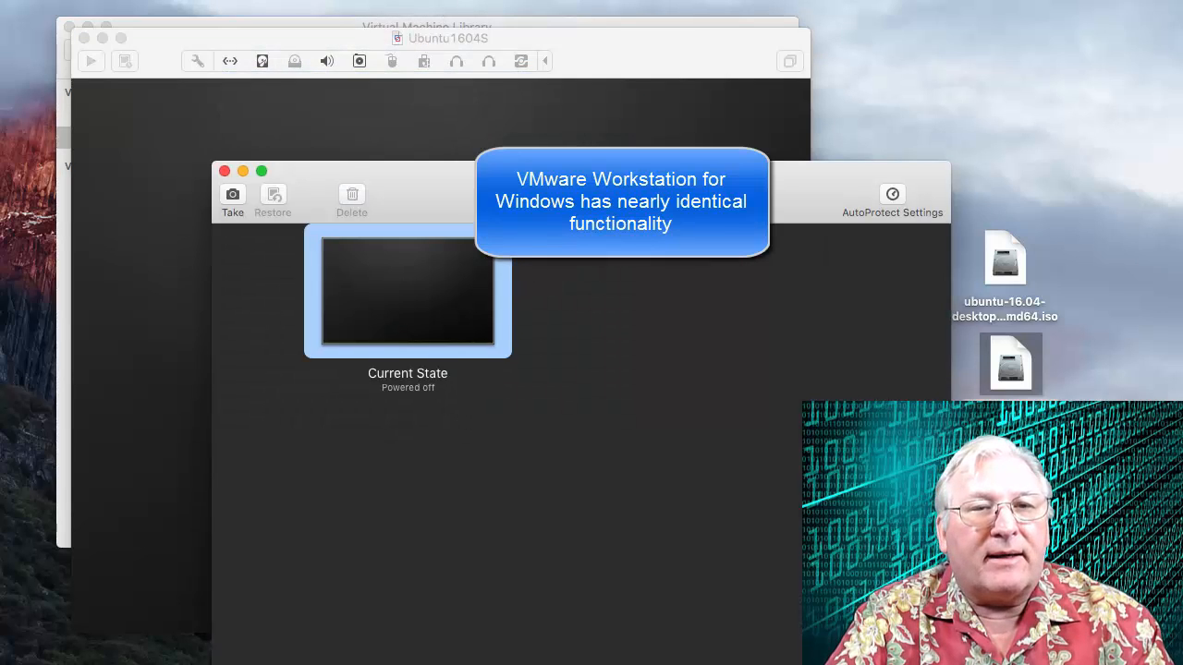
left_click_drag(479, 182, 429, 78)
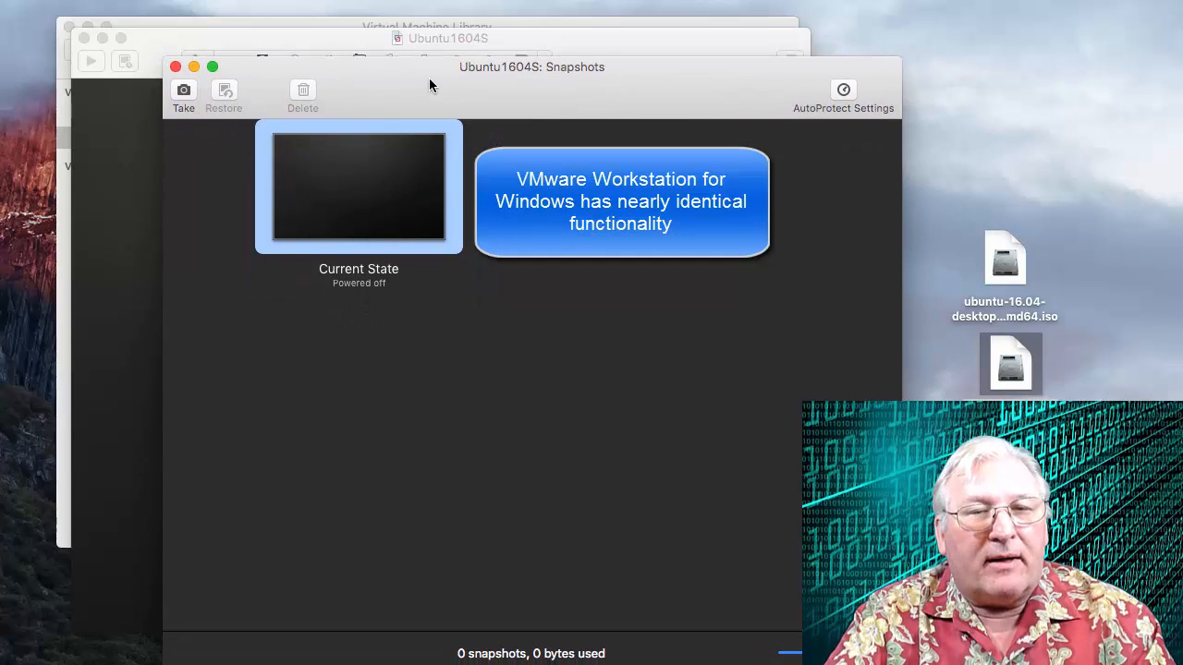
left_click(175, 67)
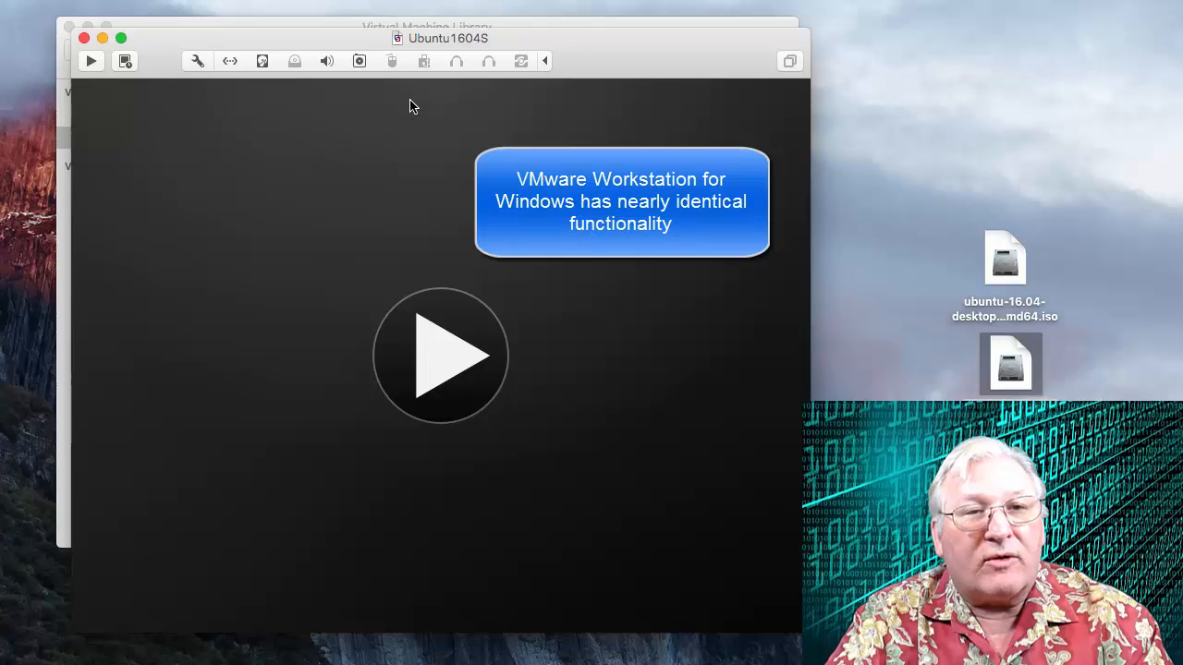